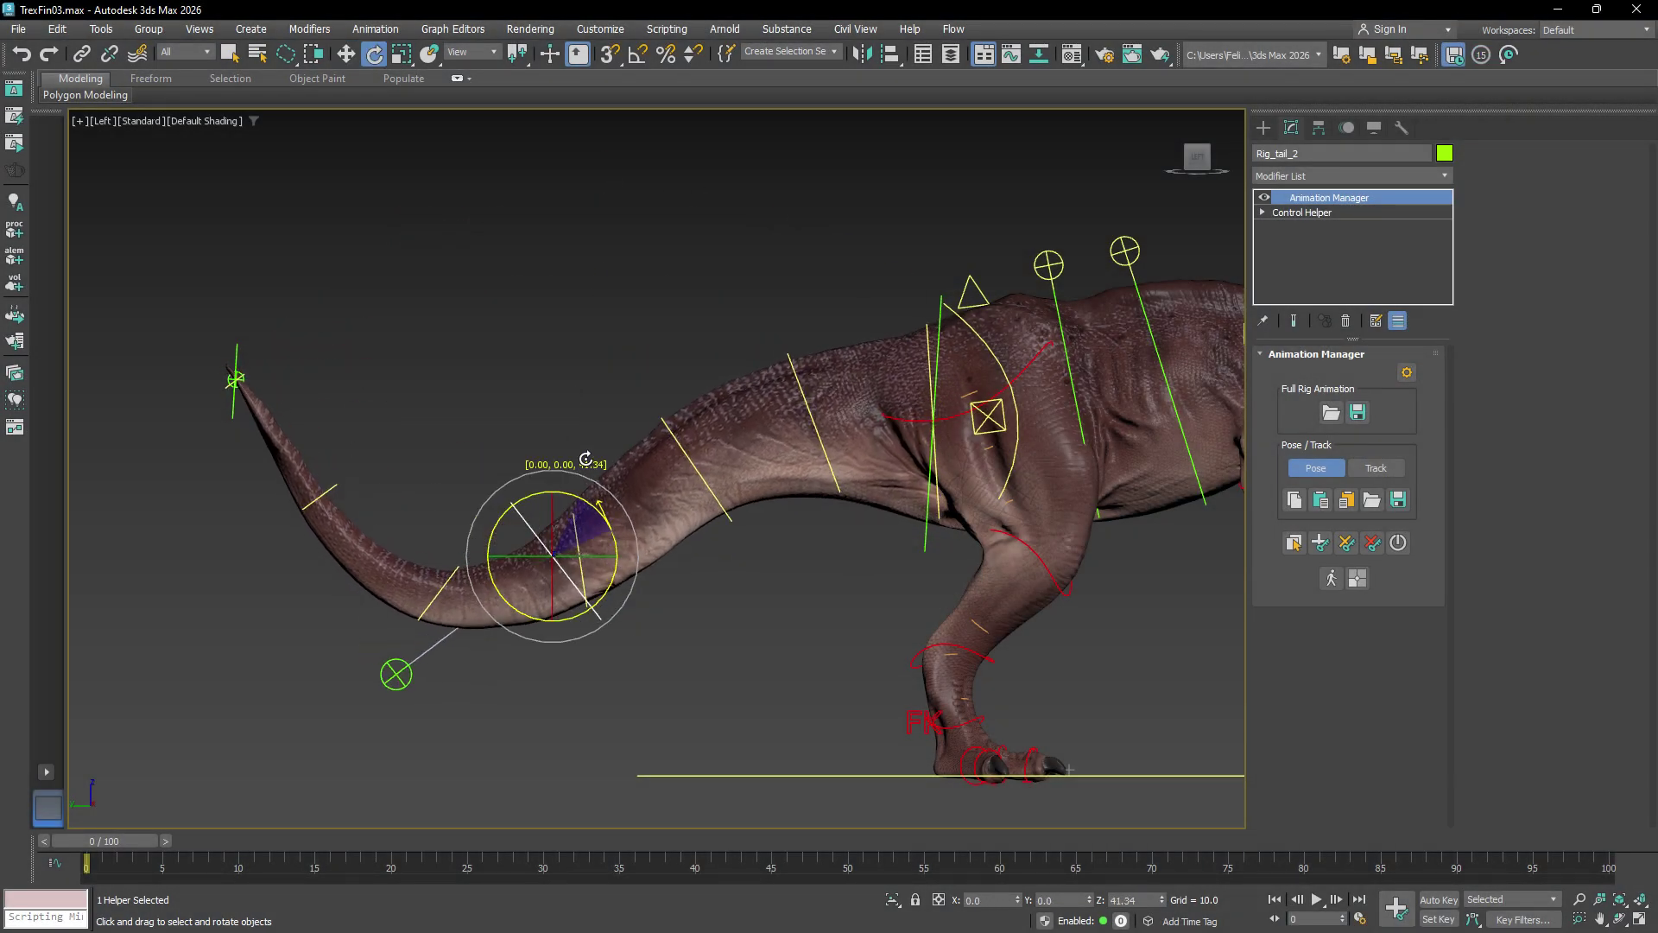
Step: Reshape the T-rex tail by moving its lower tangent control and the Rig_tail_2 control
key("w")
left_click(397, 674)
mouse_move(396, 674)
left_mouse_down()
mouse_move(333, 662)
mouse_move(371, 692)
left_mouse_up()
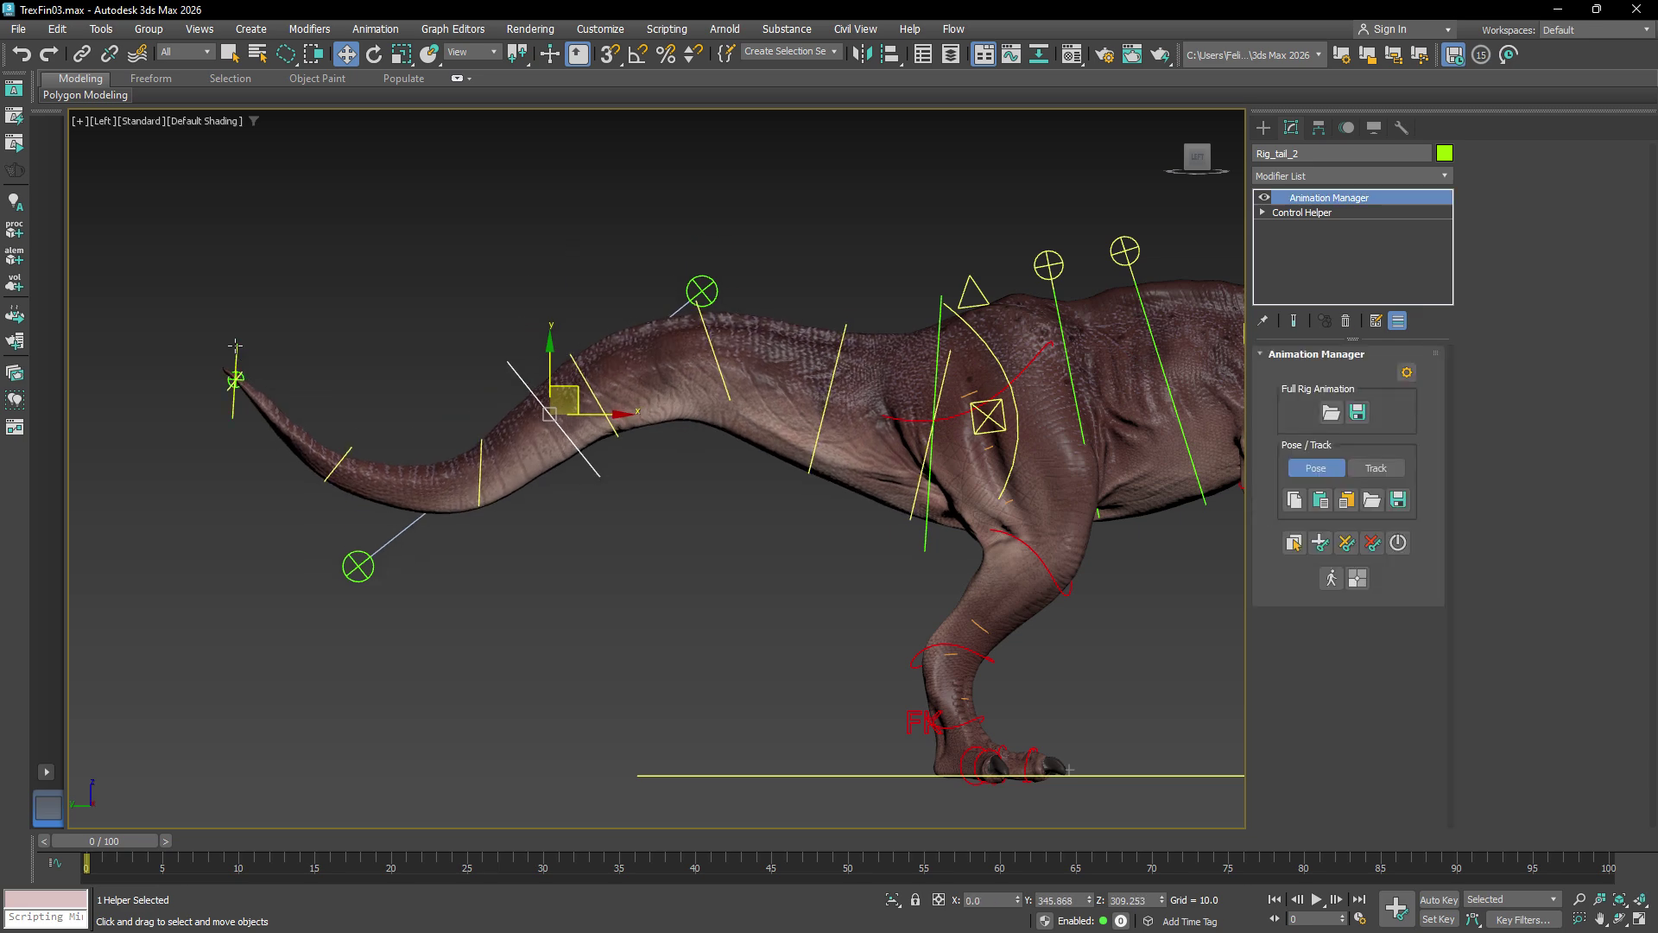
left_click_drag(562, 396, 529, 677)
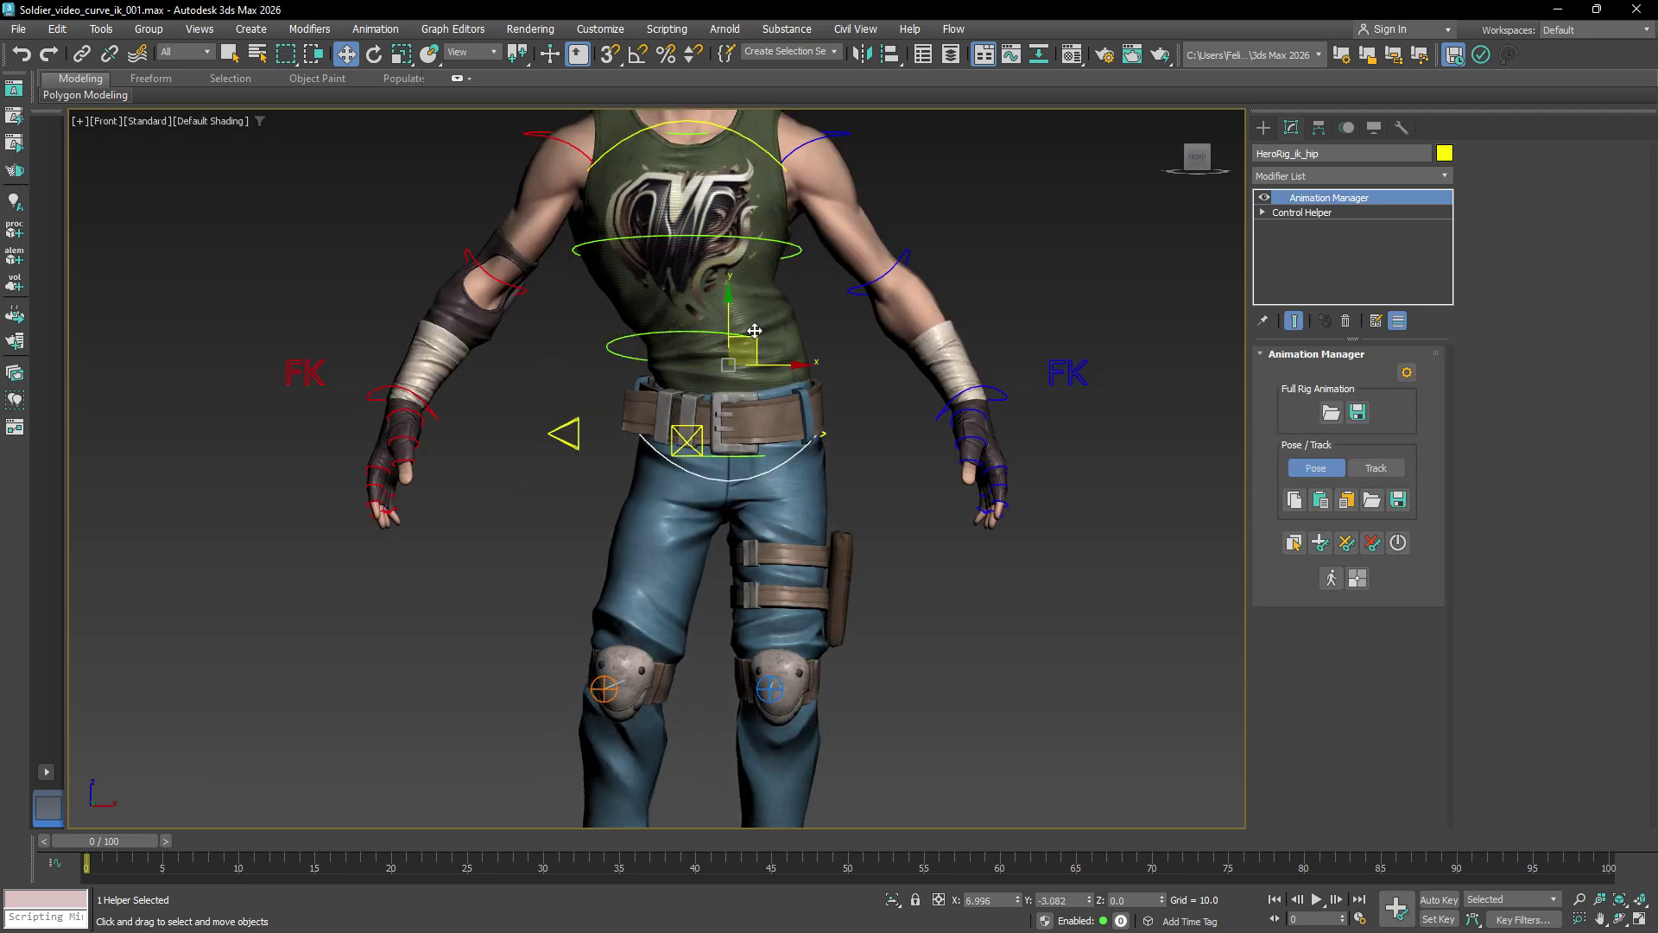
Step: Lower the soldier rig's hip control, and bend the left arm by raising its Bendy value and moving its elbow control
left_click_drag(754, 330, 747, 527)
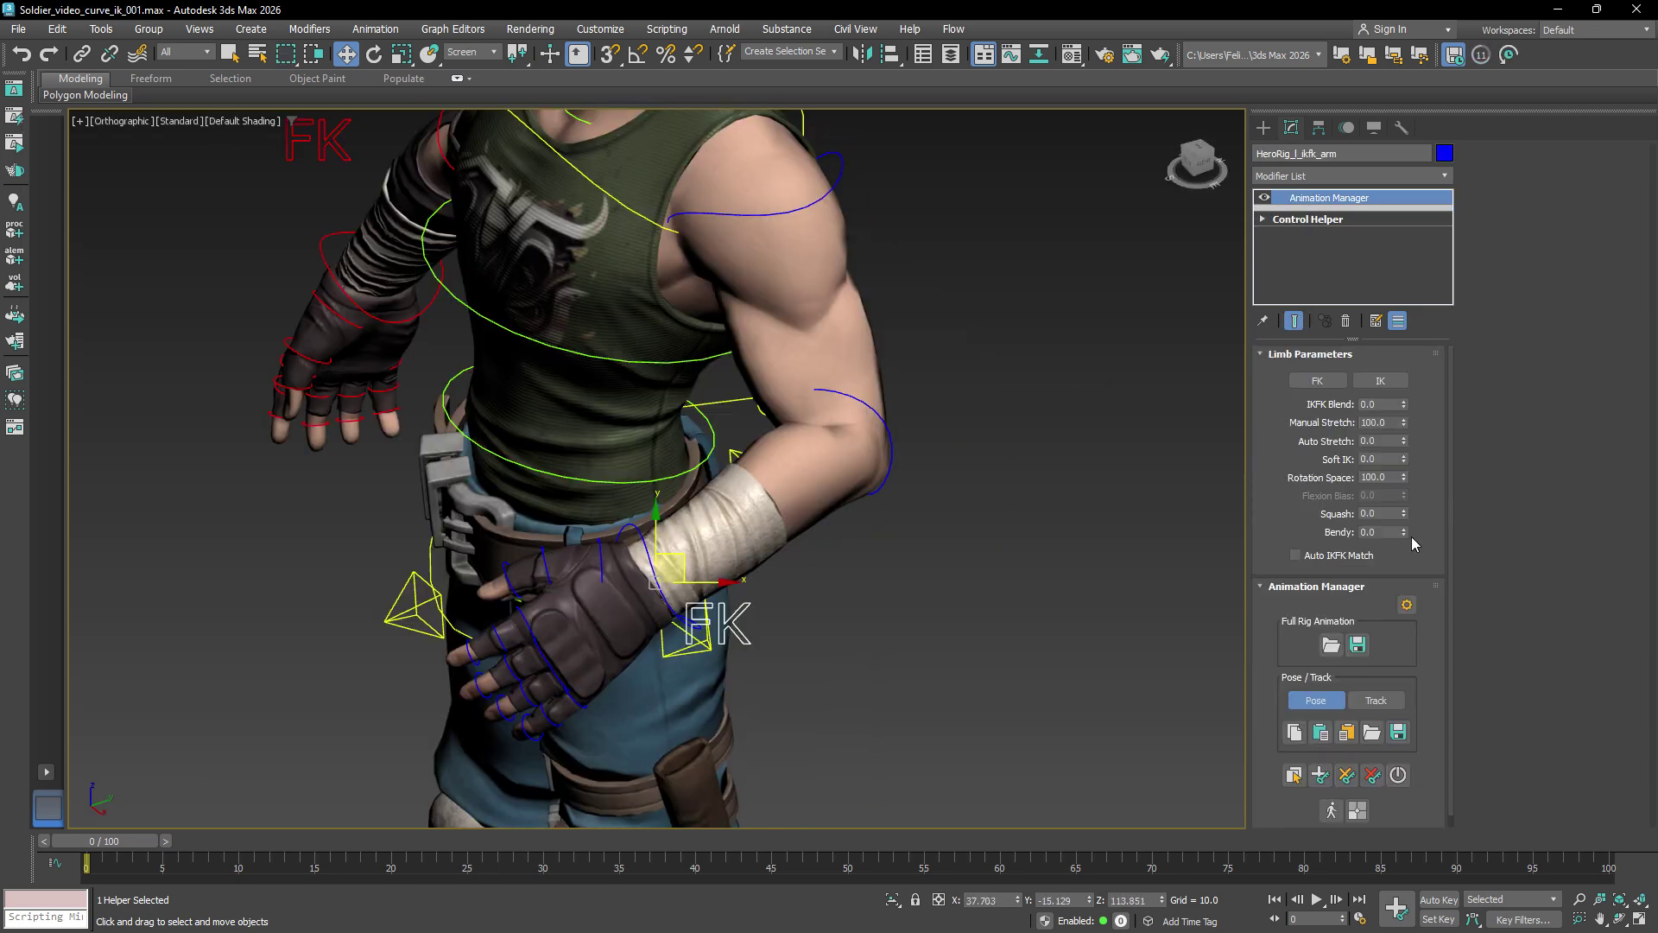
left_click_drag(1406, 540, 1416, 492)
left_click(858, 525)
left_click_drag(858, 525, 996, 544)
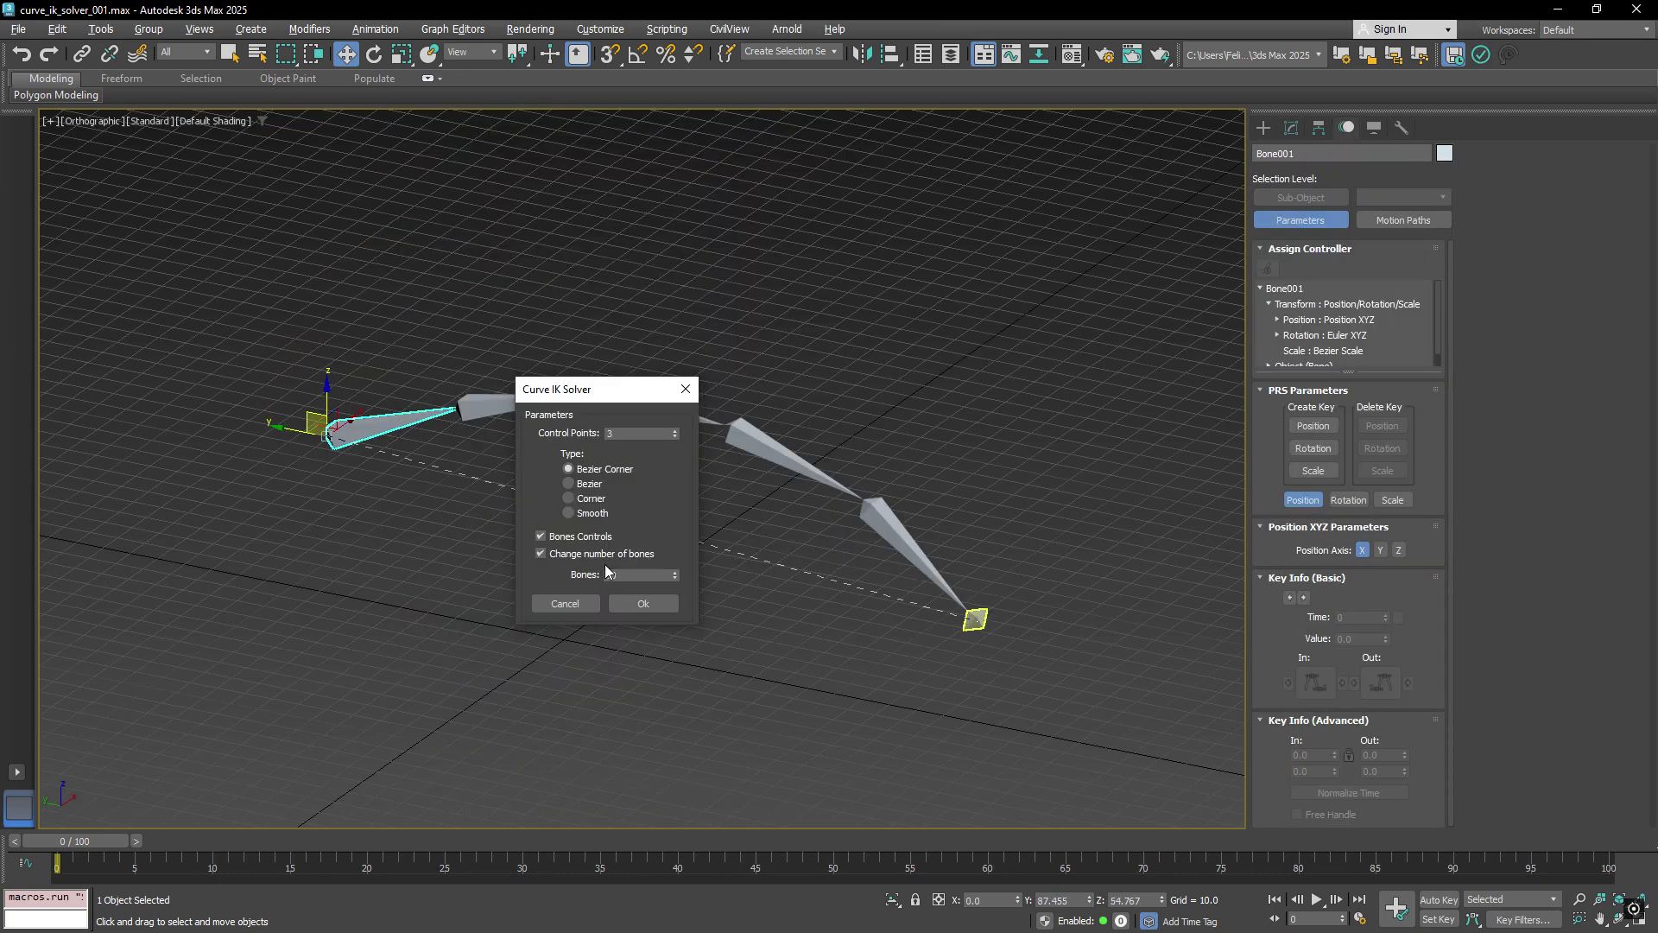
Step: Create the Curve IK chain with 3 Bezier Corner control points, bone controls and 20 bones, and select its start point
left_click(630, 432)
double_click(620, 574)
type("20")
left_click(627, 604)
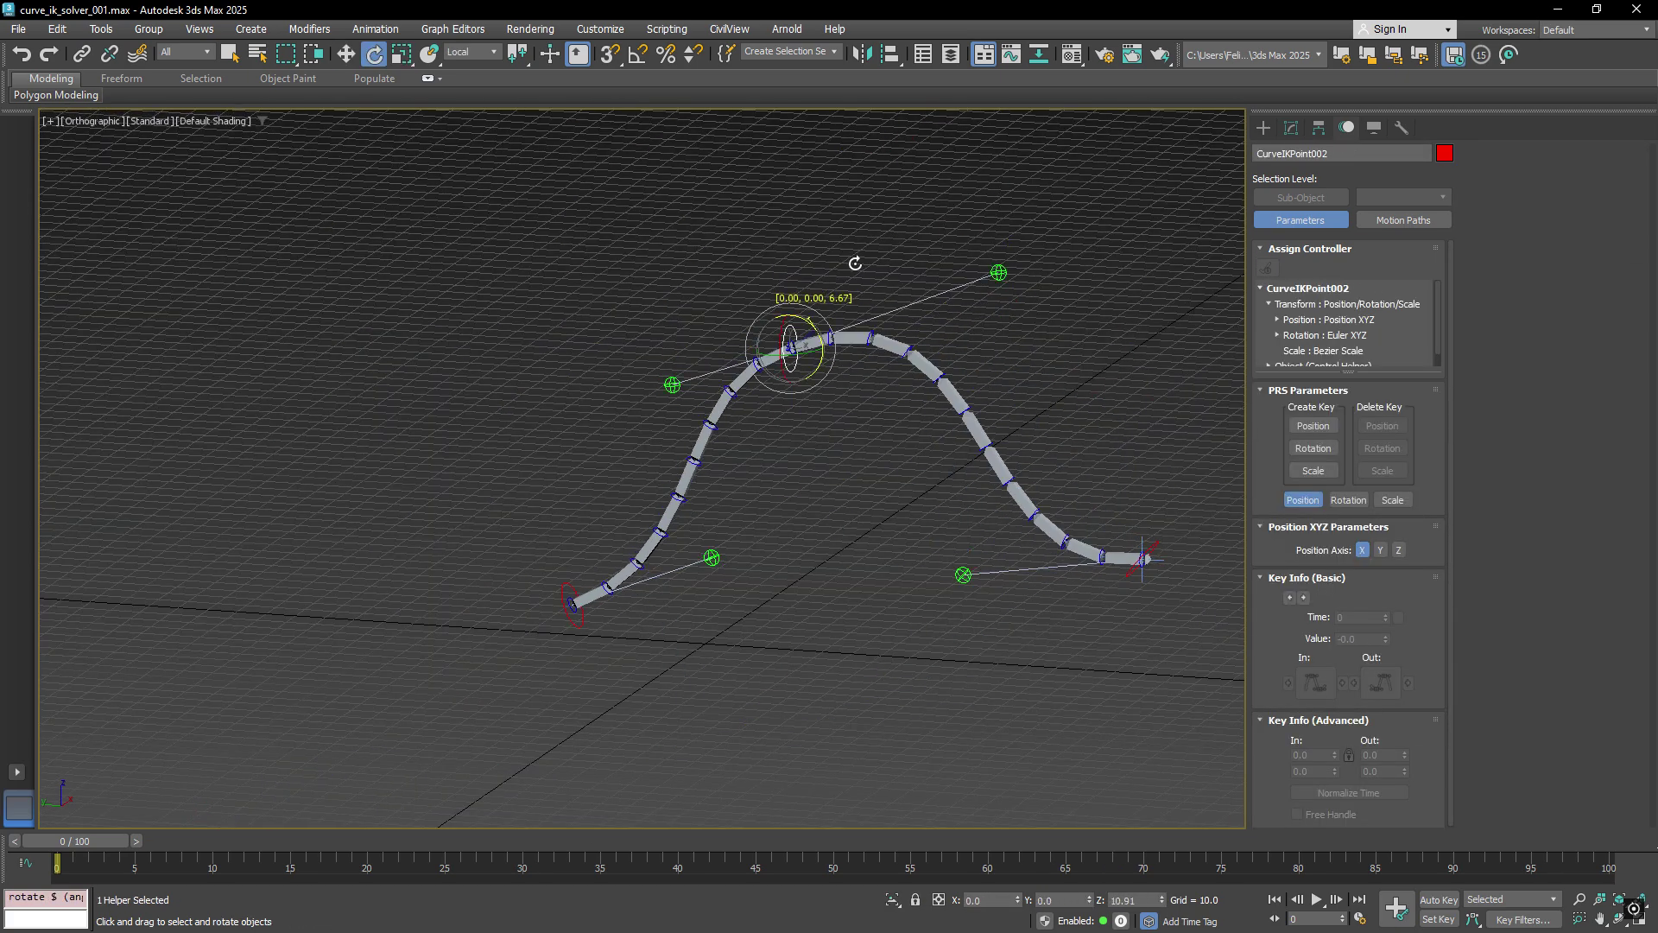
left_click(572, 605)
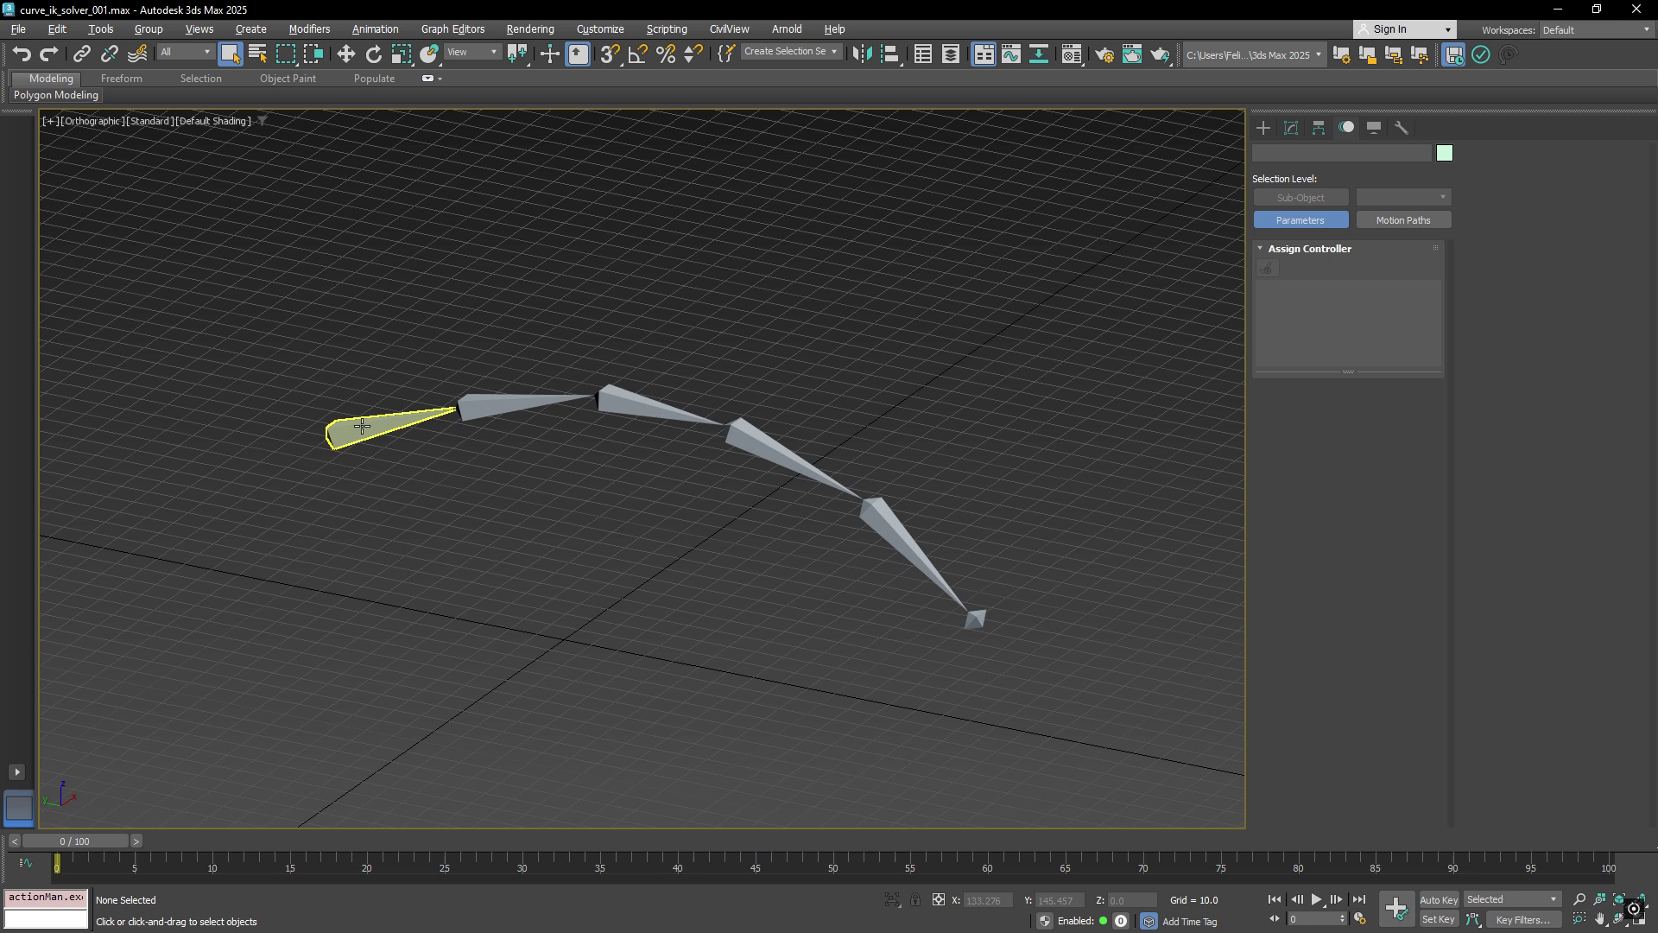
Step: Apply a CurveIK Solver from the first bone to the small end bone of the chain
left_click(362, 426)
left_click(375, 29)
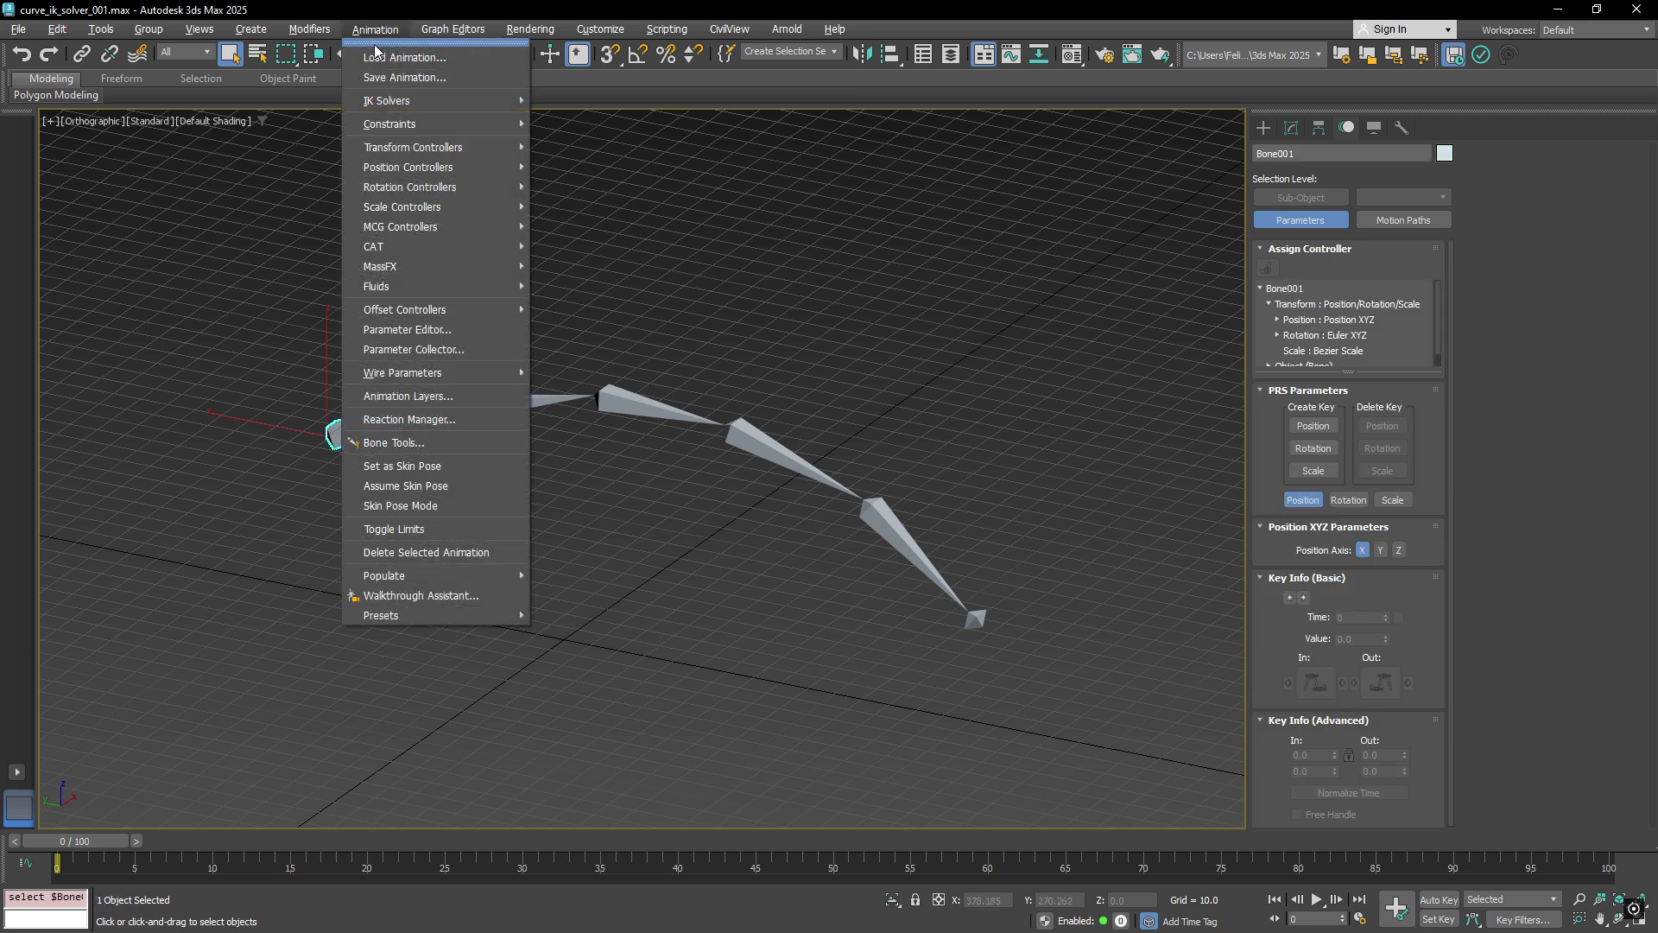
mouse_move(393, 104)
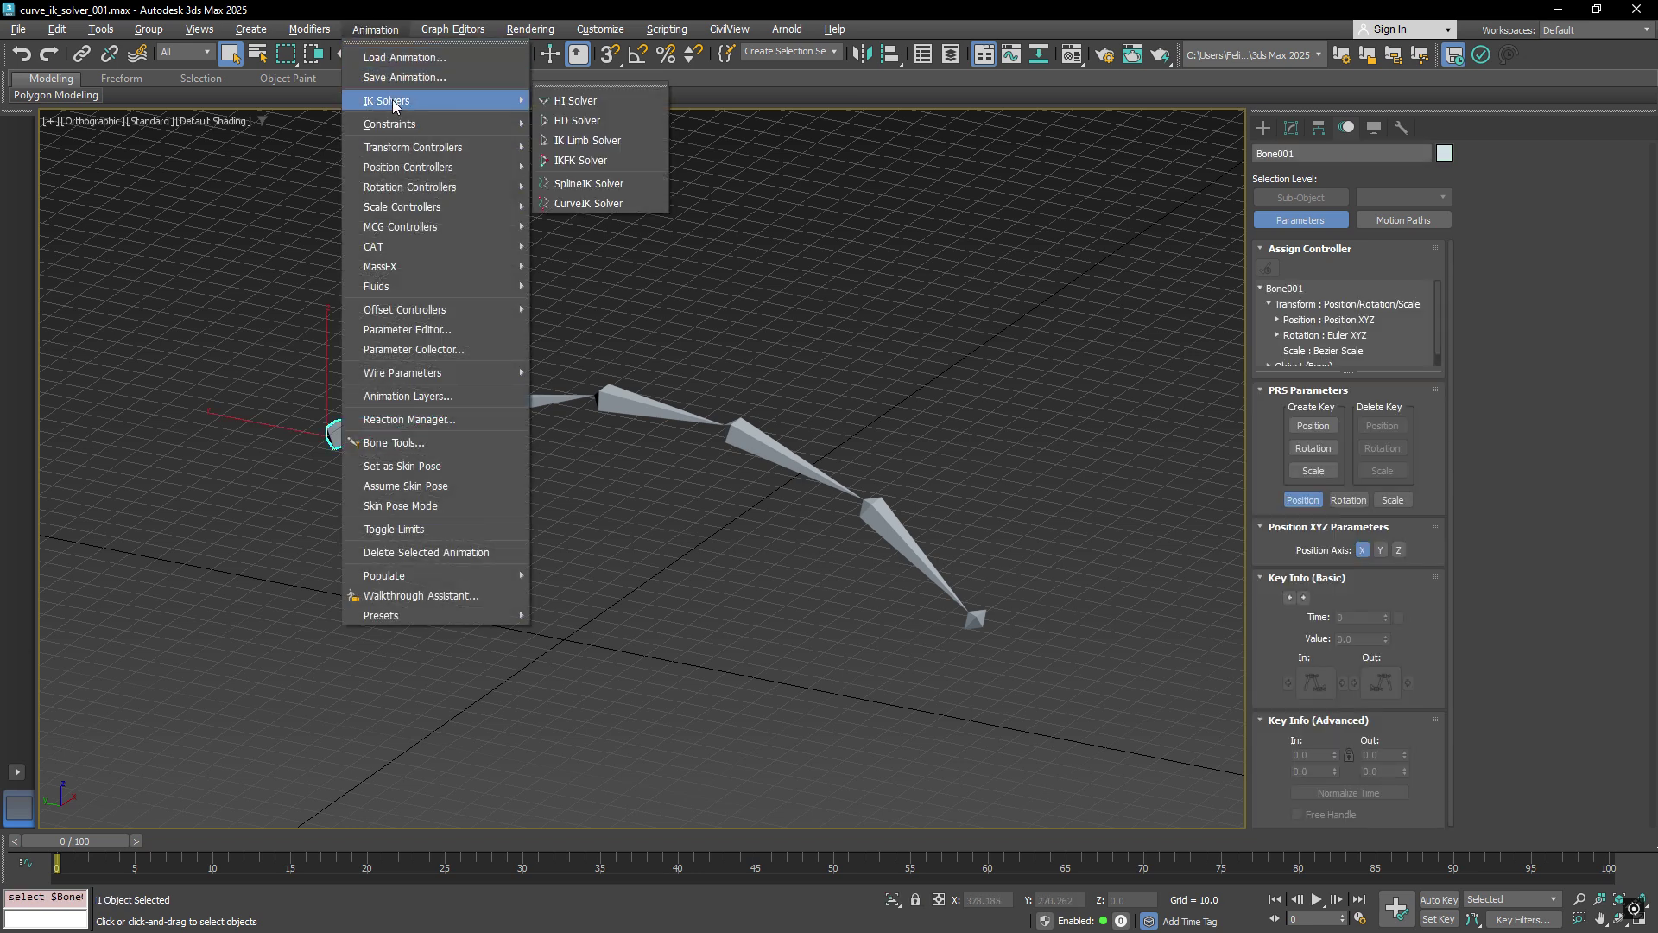
left_click(584, 205)
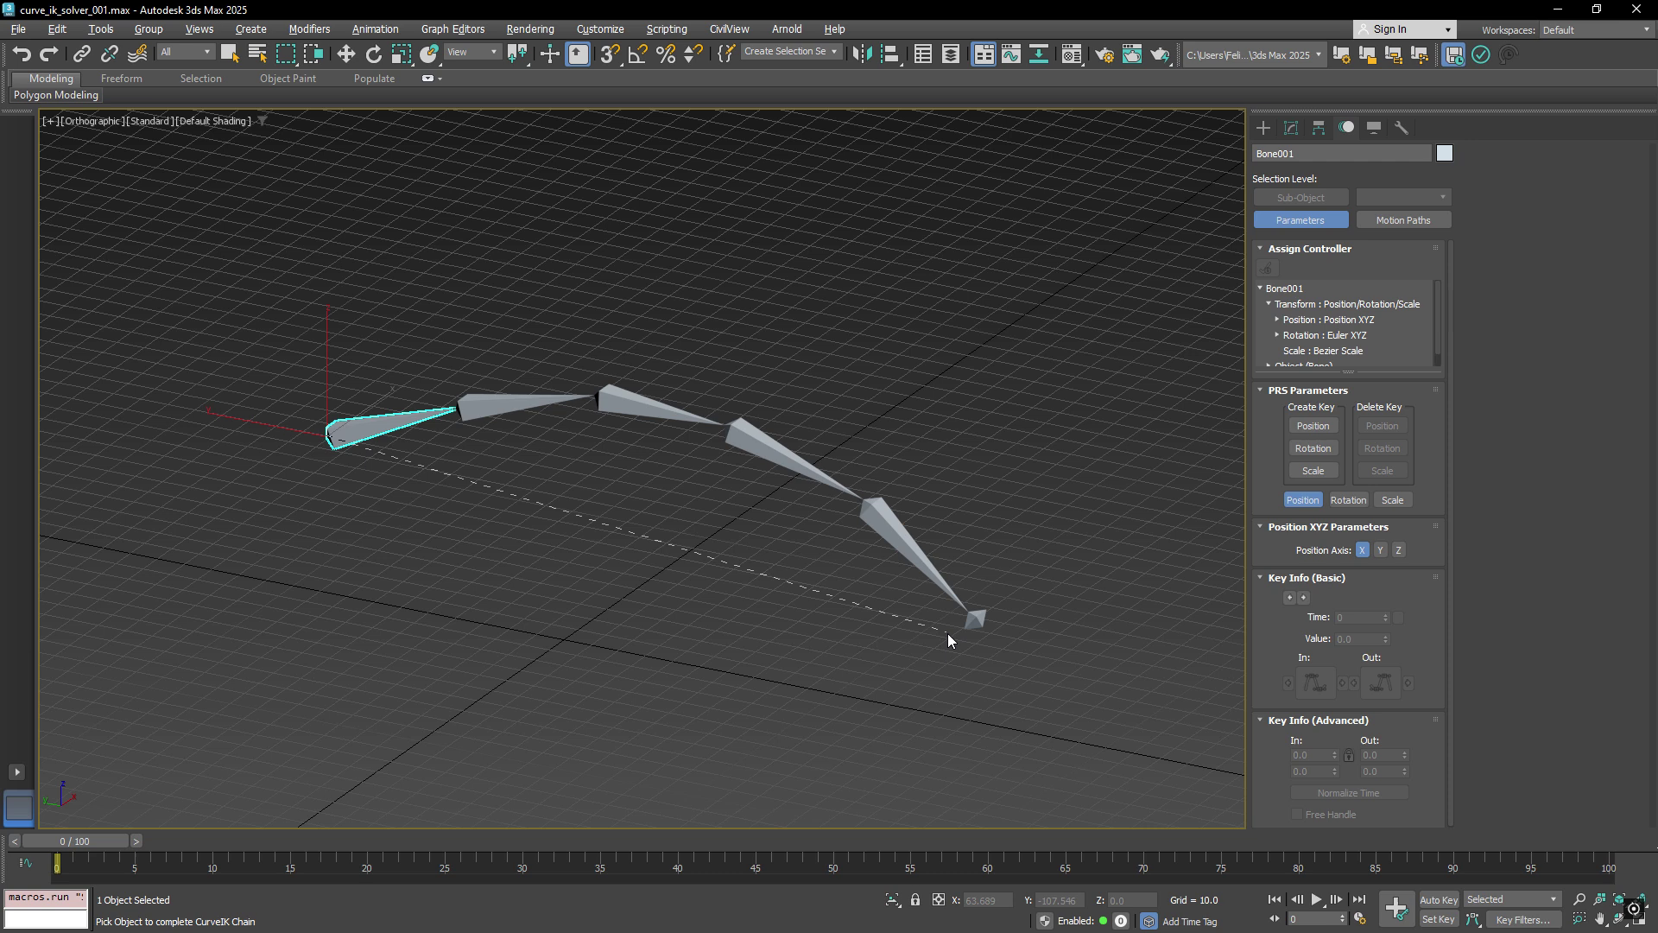
left_click(974, 619)
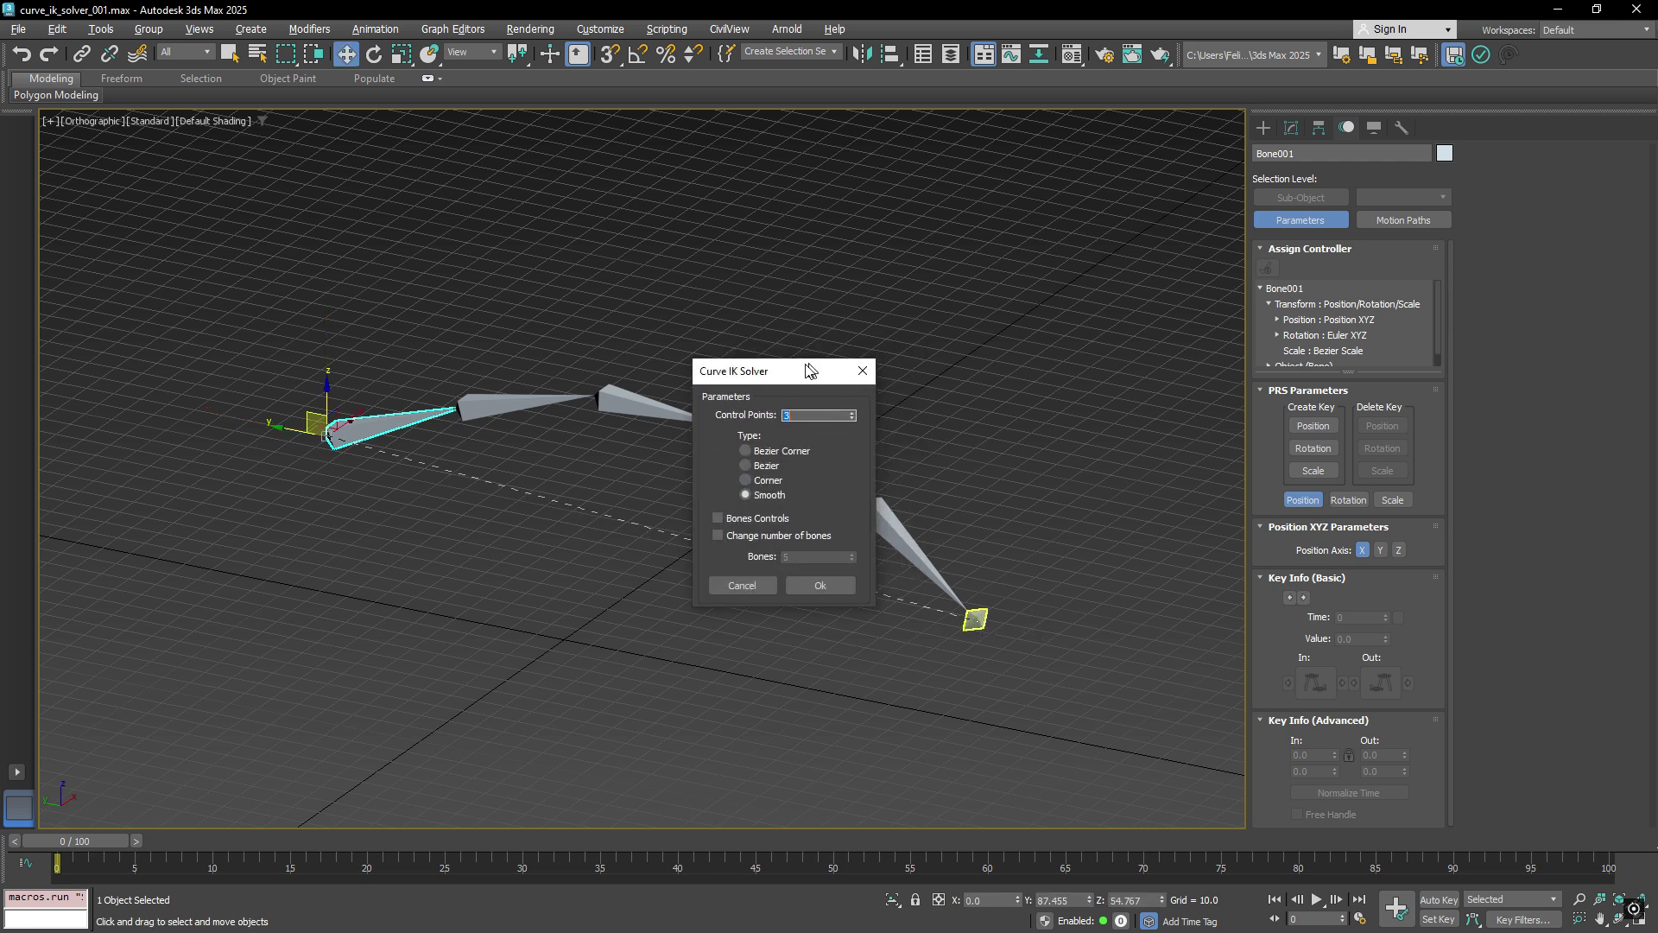
Step: Configure the Curve IK Solver with 3 Bezier Corner control points, Bones Controls enabled and 20 bones, and create it
left_click_drag(810, 369, 639, 390)
left_click(633, 474)
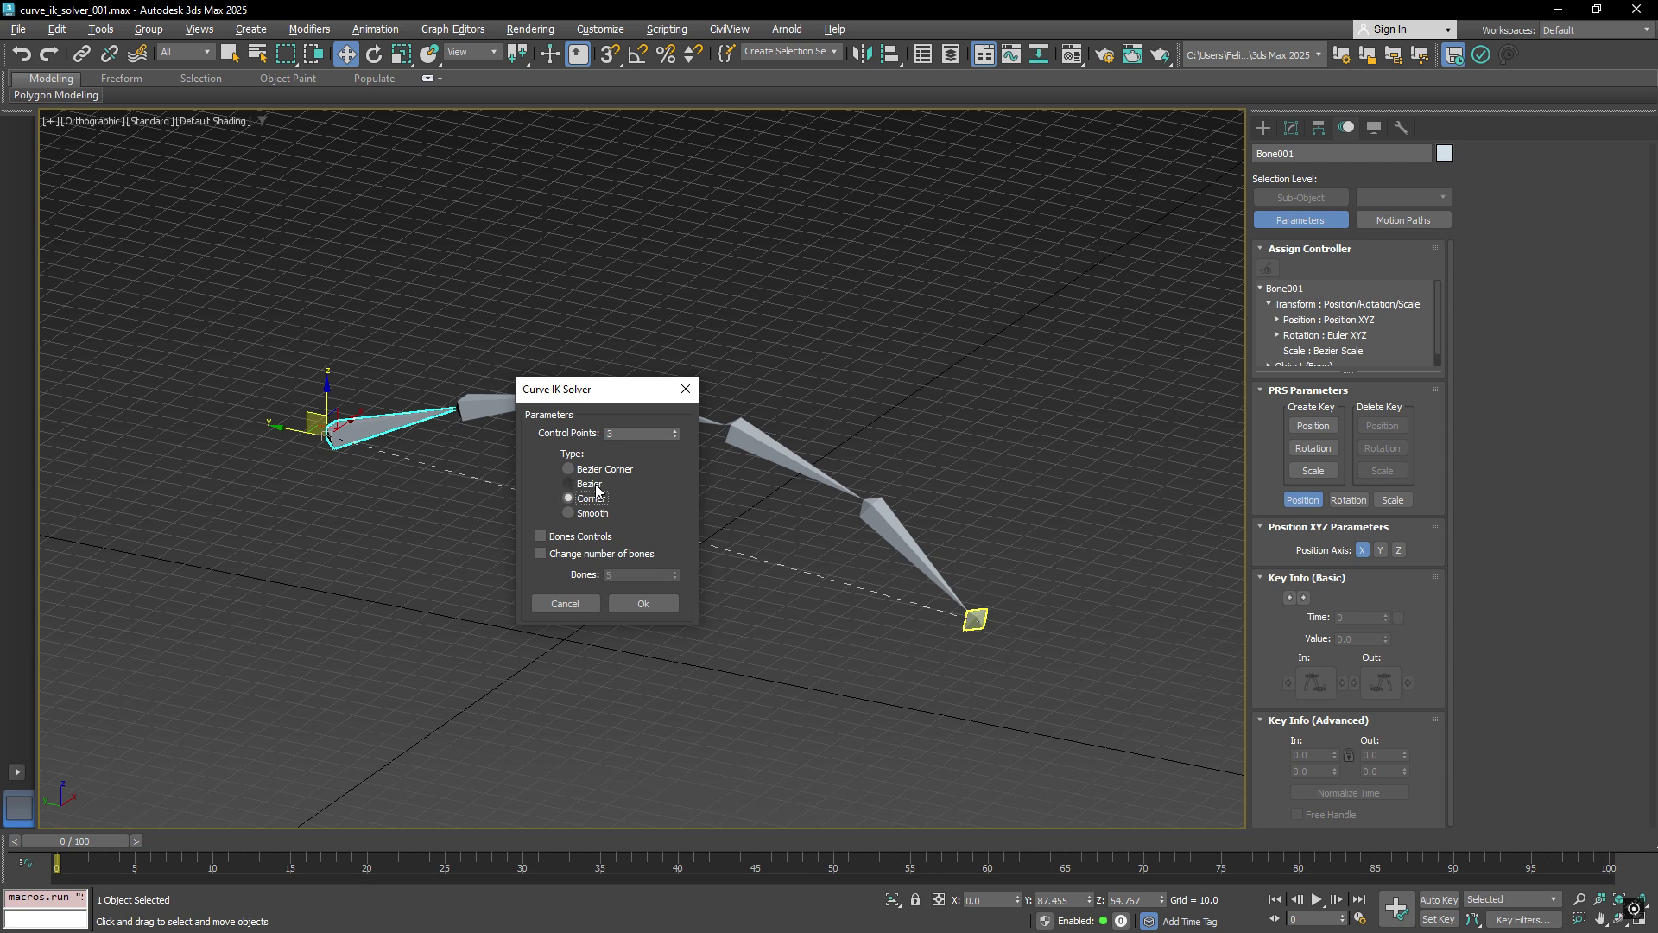
left_click(598, 535)
left_click(582, 559)
left_click(674, 571)
left_click_drag(631, 435, 609, 435)
left_click_drag(644, 575, 508, 567)
type("20")
left_click(643, 603)
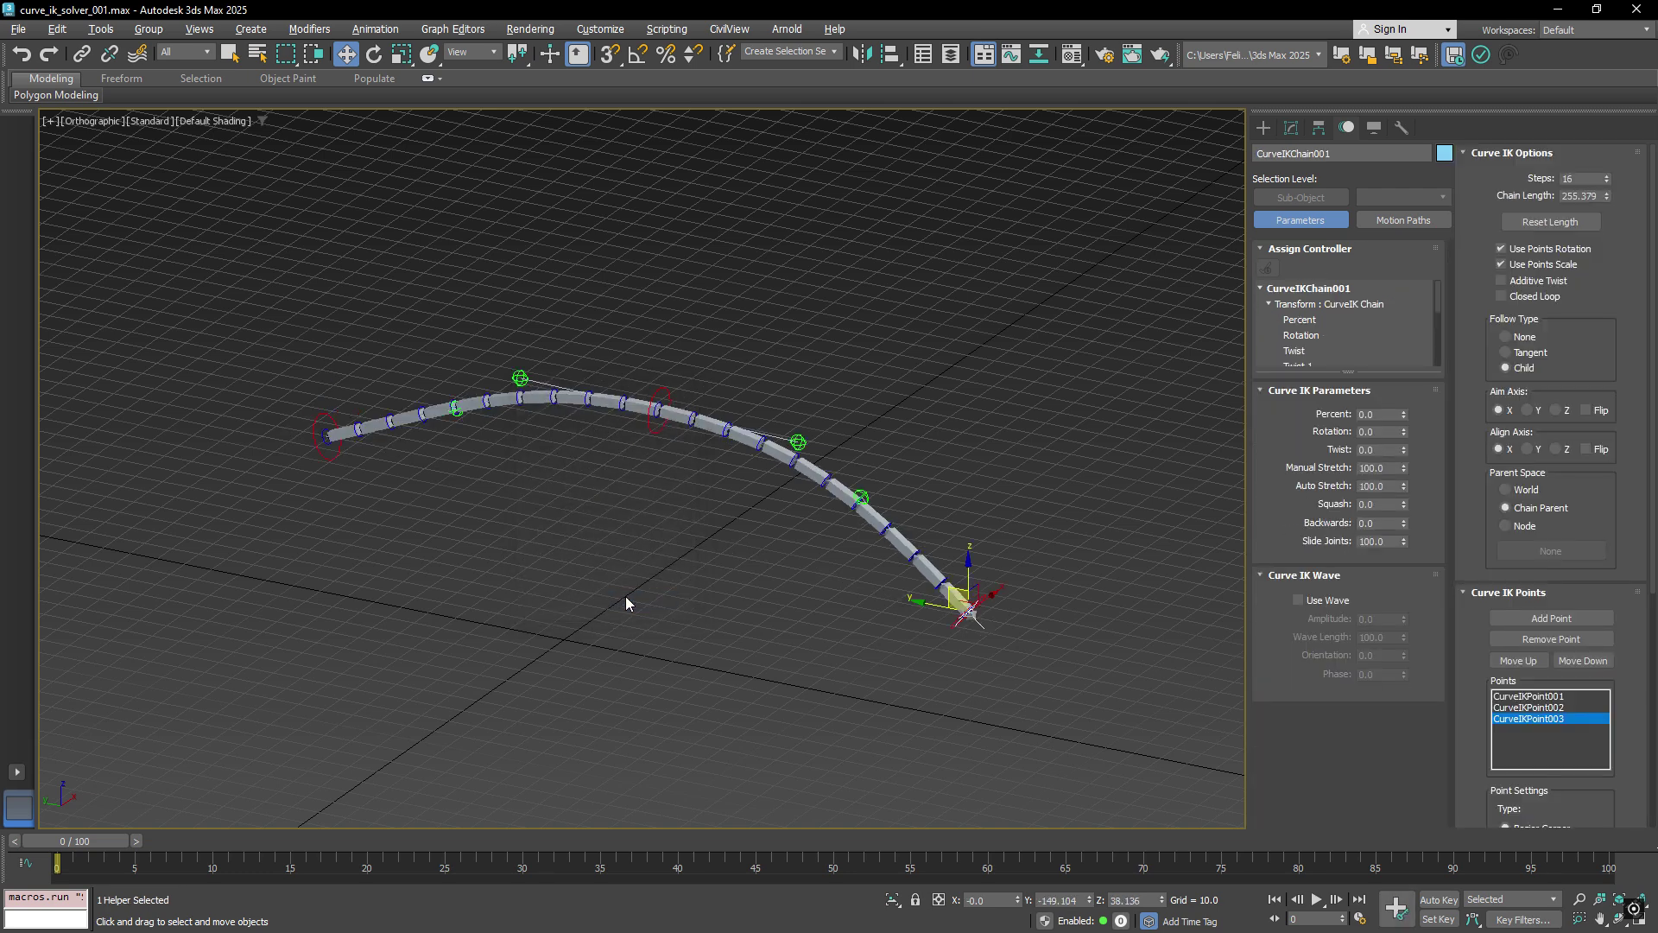
Step: Arch the chain by raising its middle curve point and lowering its start point, and shift the middle point sideways
left_click(617, 481)
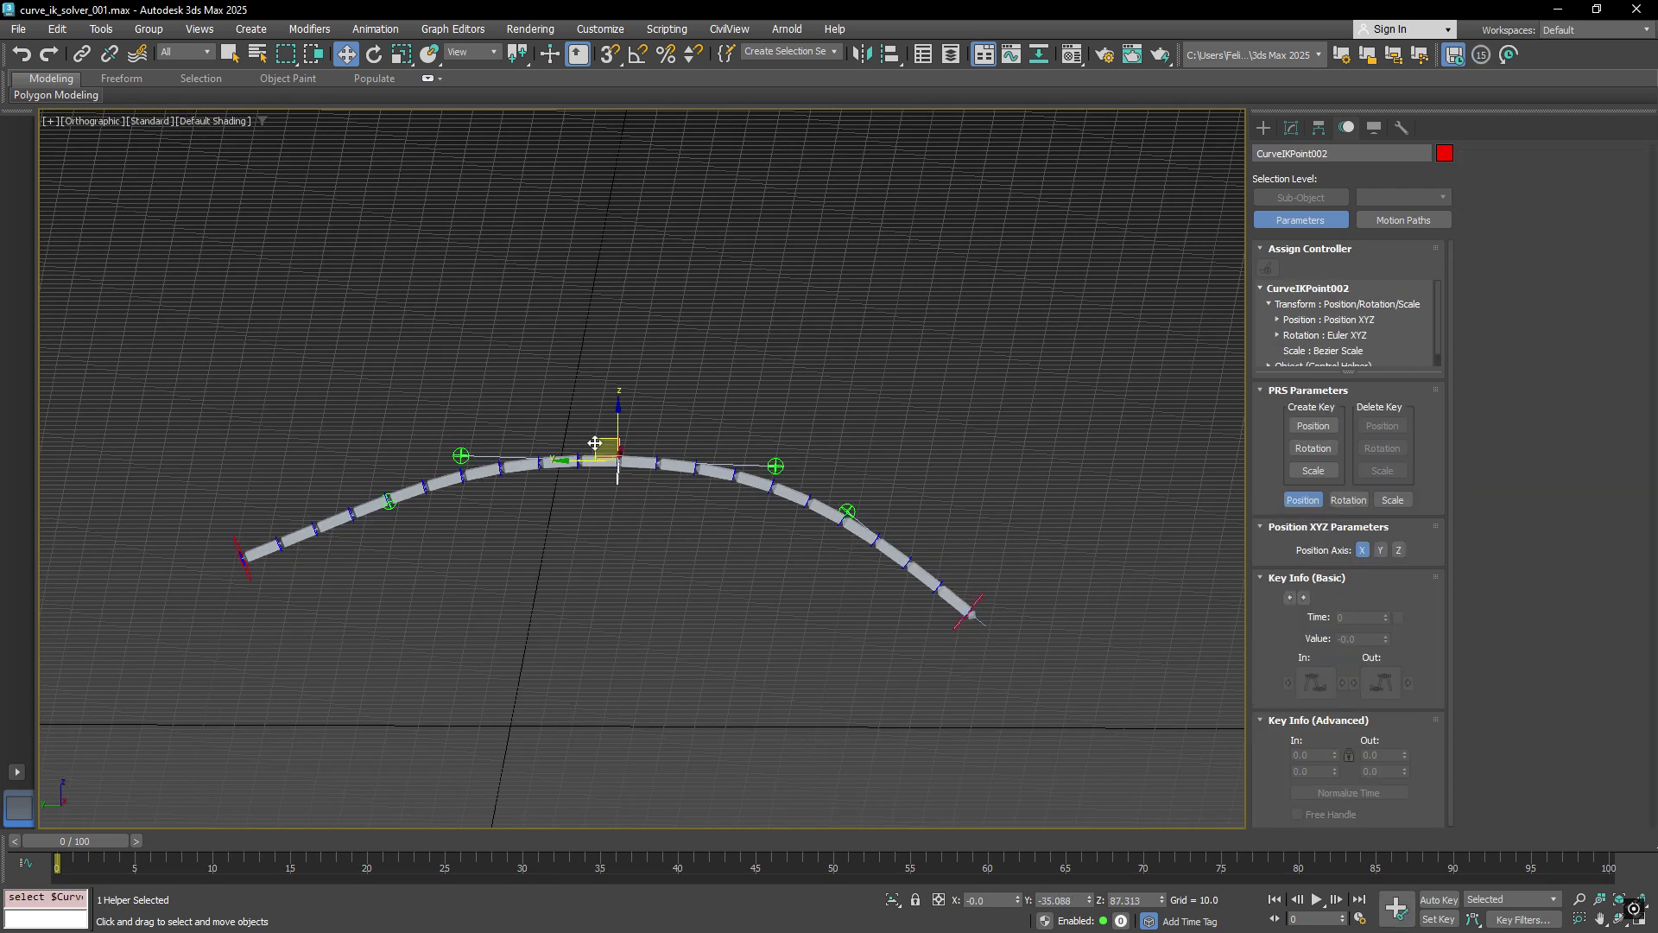
left_click_drag(595, 443, 606, 354)
left_click_drag(252, 574, 267, 688)
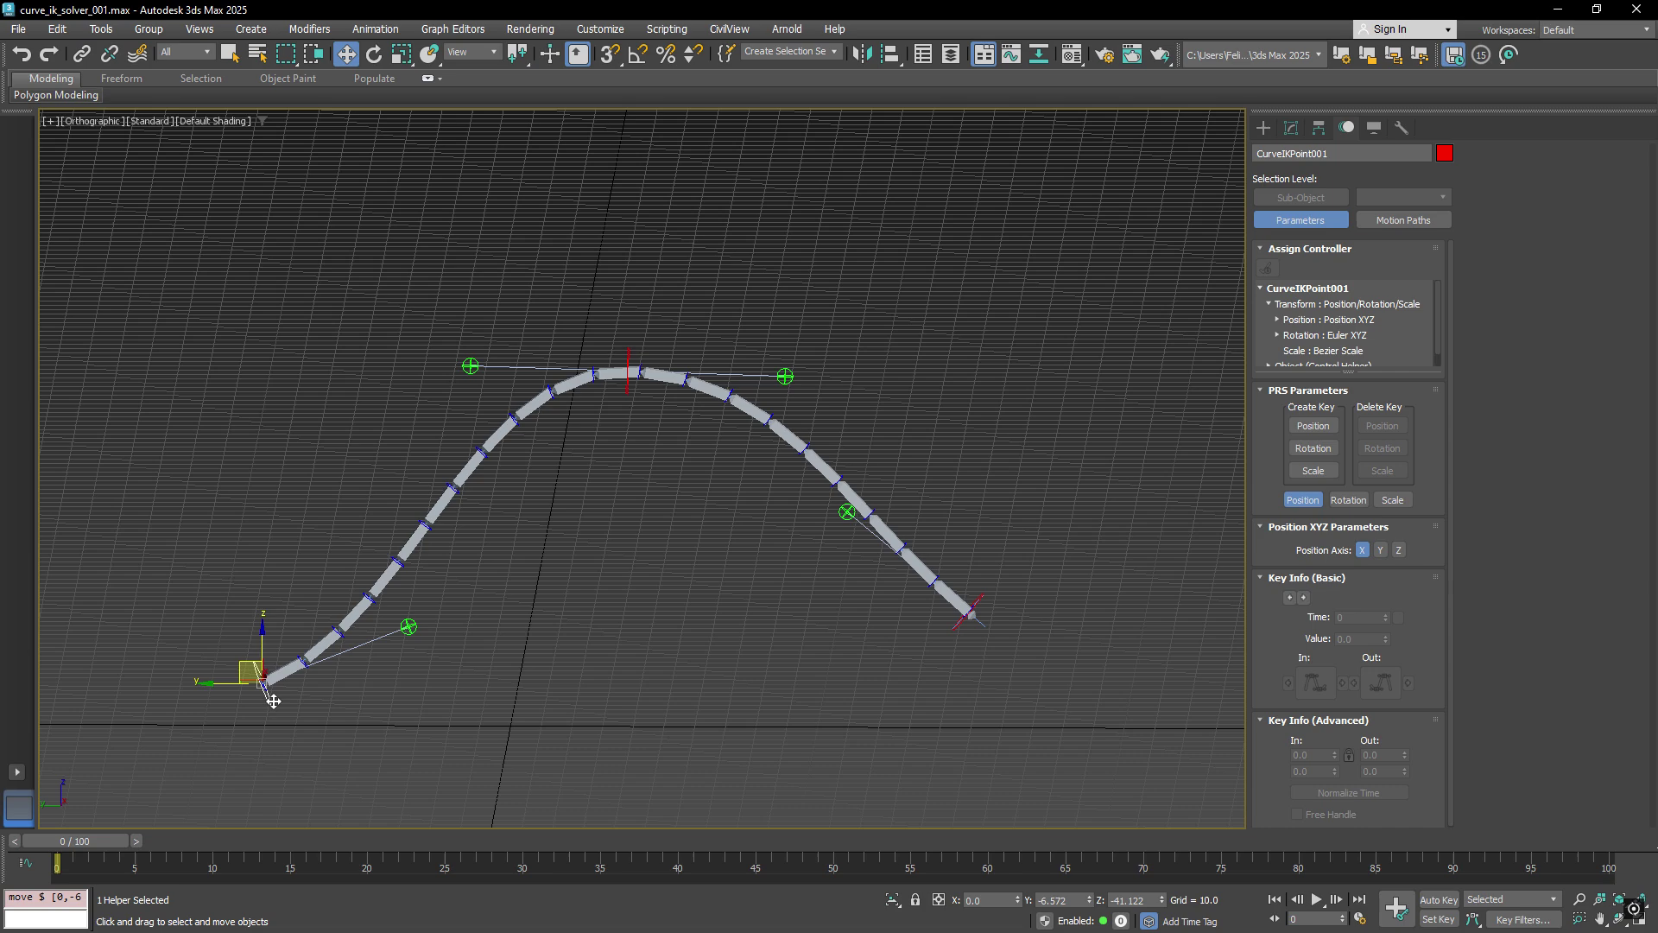
left_click_drag(626, 359, 521, 343)
middle_click_drag(581, 405, 500, 351, "alt")
left_click_drag(515, 347, 571, 371)
Step: Lower the middle curve point and pull the start point inward to refine the chain's arch
key("e")
middle_click_drag(642, 369, 584, 381, "alt")
key("w")
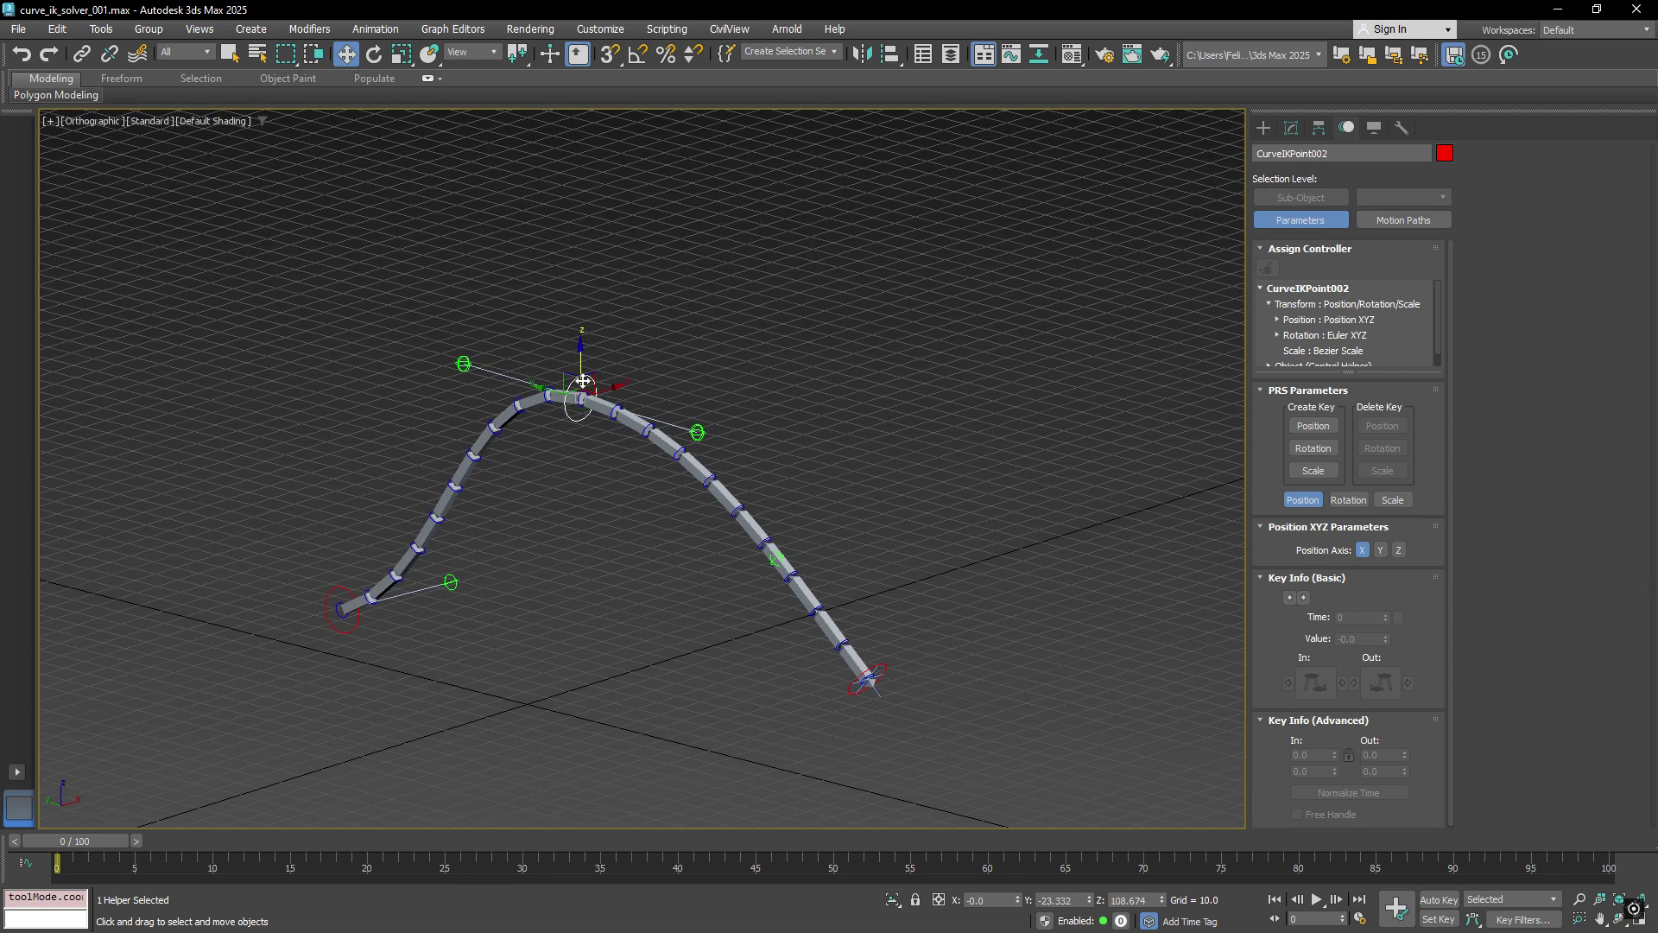
left_click_drag(581, 378, 579, 433)
left_click_drag(352, 632, 419, 633)
middle_click_drag(522, 484, 622, 432, "alt")
left_click_drag(633, 426, 672, 420)
middle_click_drag(718, 405, 604, 484, "alt")
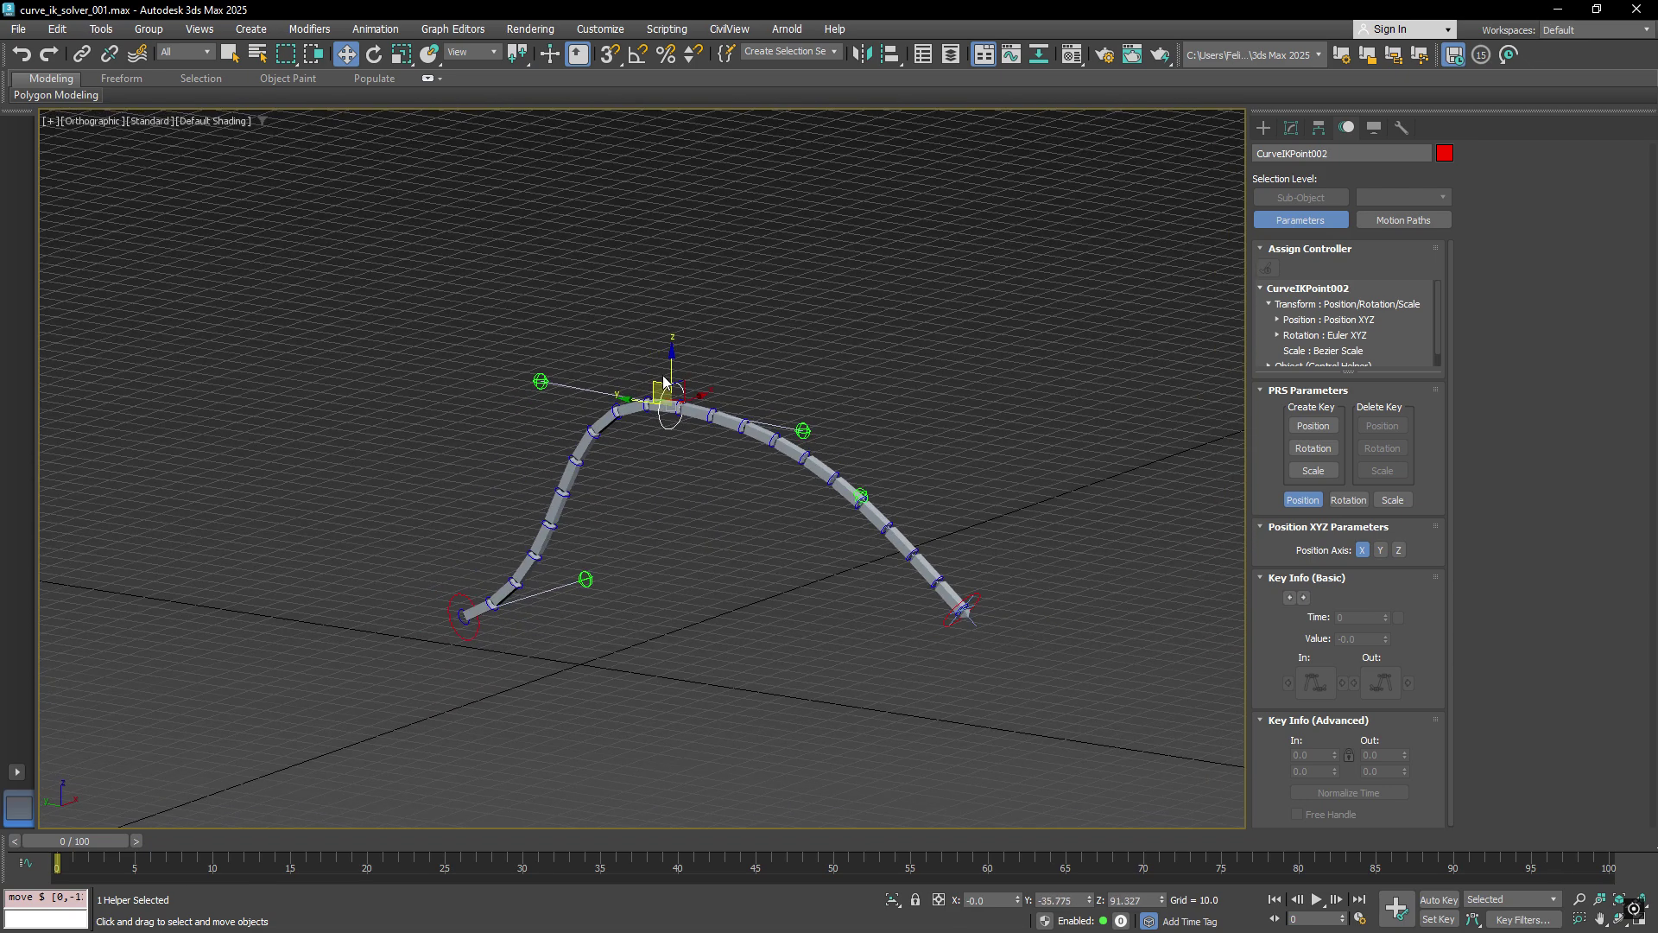
Step: Rotate the middle curve point and try scaling it
key("e")
left_click_drag(595, 504, 647, 416)
key("r")
right_click(598, 446)
Step: Try offsetting individual bone controls beside the middle curve point, and undo the moves
key("w")
scroll(604, 436, "up", 6)
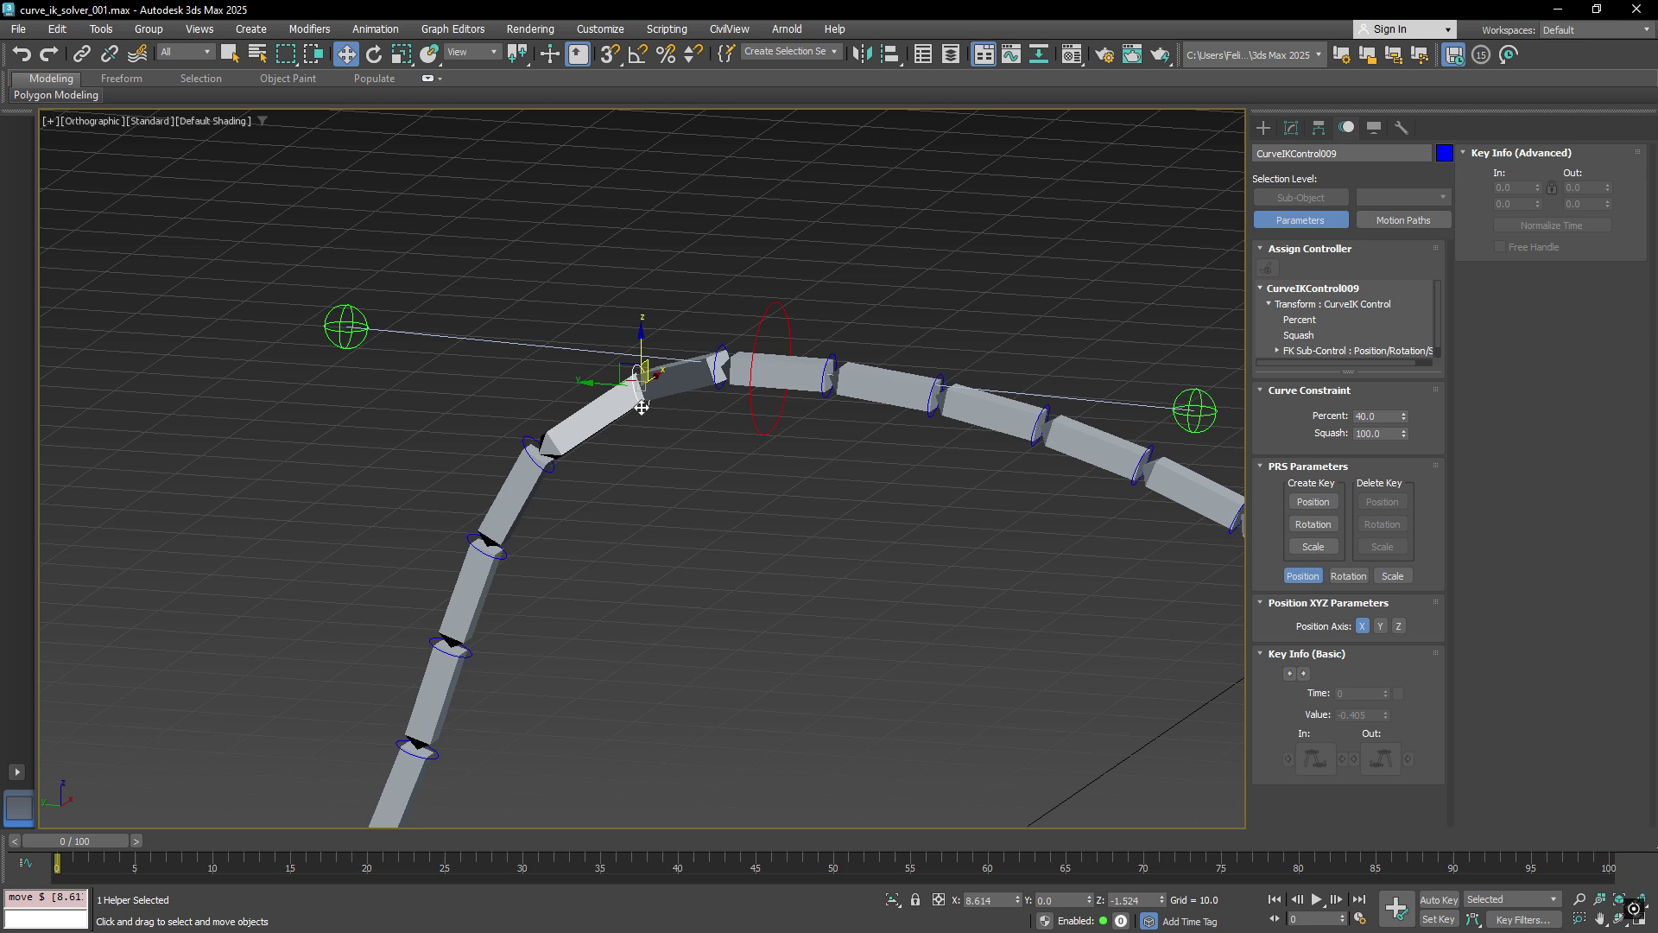
right_click(647, 416)
left_click_drag(608, 361, 537, 305)
key("ctrl+z")
key("ctrl+z")
key("ctrl+z")
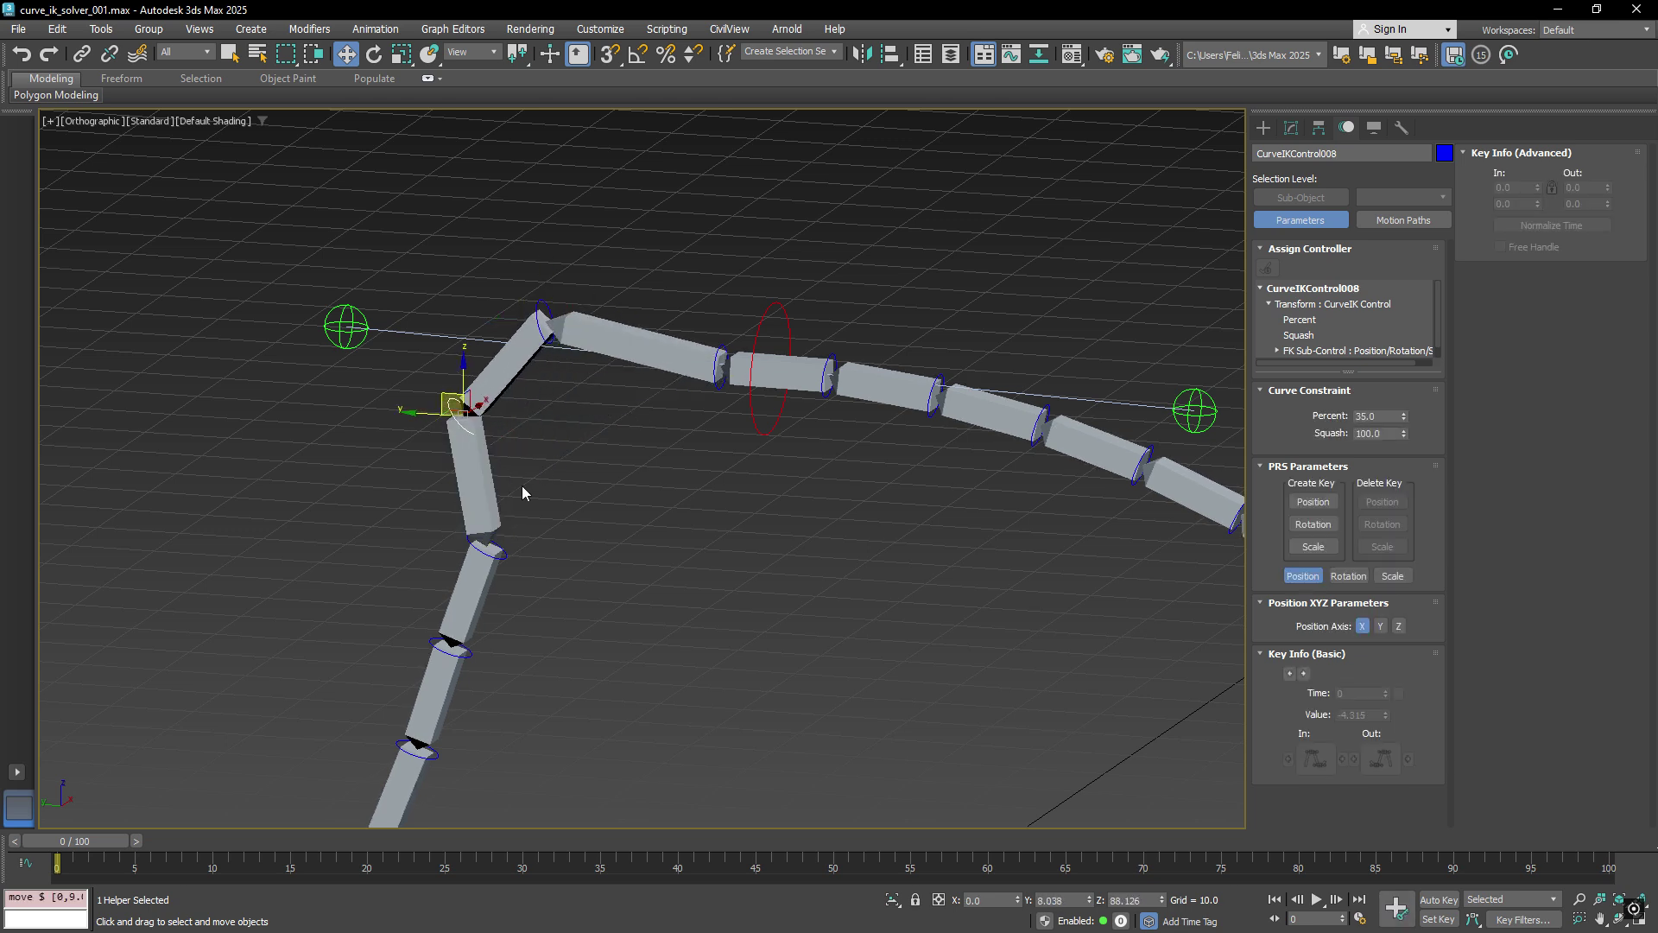
Step: Bend the chain by repositioning the tangent handles of the middle and end points, and nudge the middle point
left_click(352, 336)
scroll(363, 335, "up", 2)
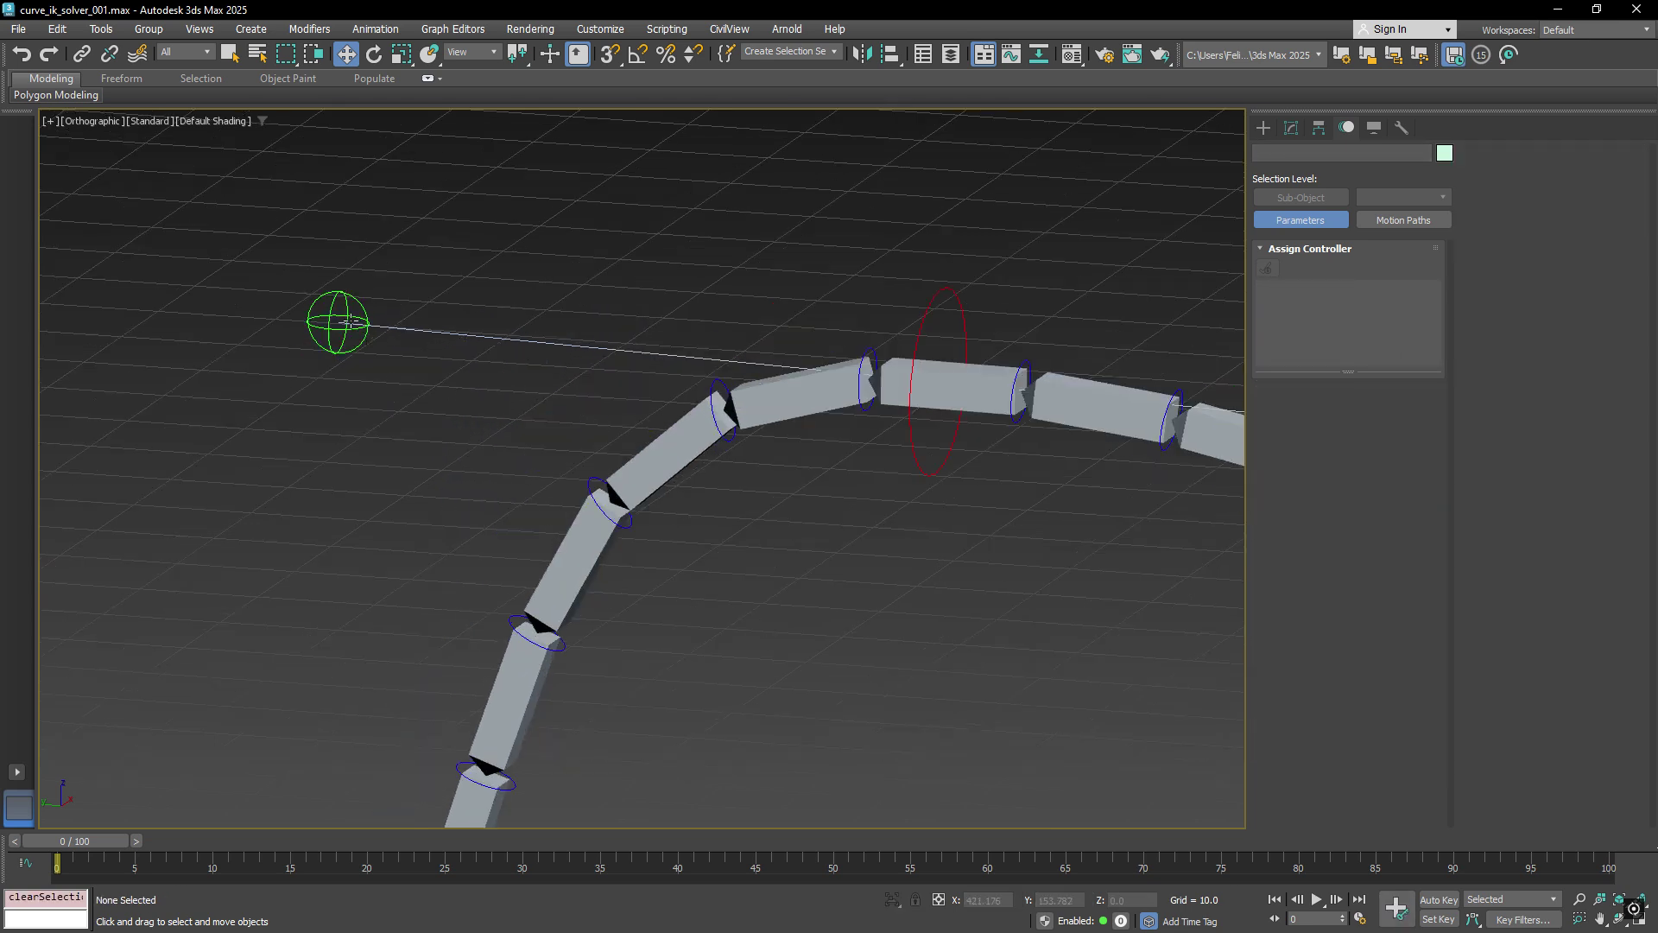
left_click(350, 324)
scroll(349, 323, "down", 4)
left_click_drag(345, 324, 398, 393)
scroll(937, 371, "down", 3)
left_click_drag(943, 374, 1006, 311)
left_click_drag(1027, 453, 957, 570)
mouse_move(792, 385)
left_mouse_down()
mouse_move(785, 743)
mouse_move(792, 366)
mouse_move(845, 514)
mouse_move(804, 380)
left_mouse_up()
Step: Rotate the middle curve point slightly around Z, try rotating the start point, and move the start point upward
key("e")
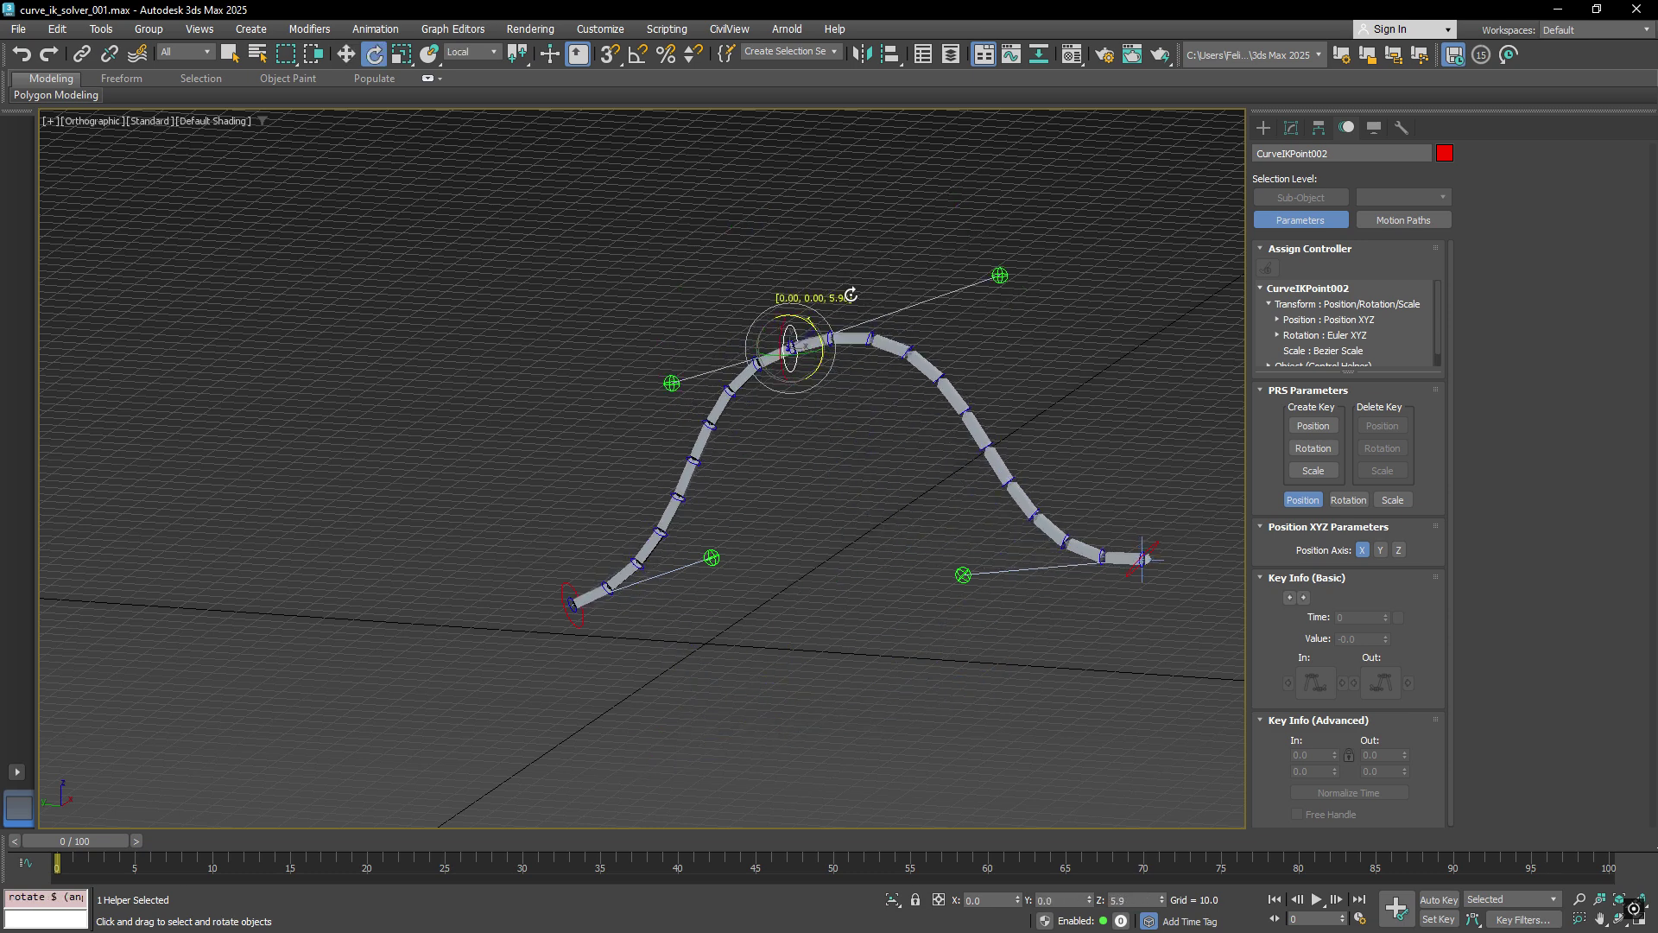
left_click_drag(592, 629, 703, 832)
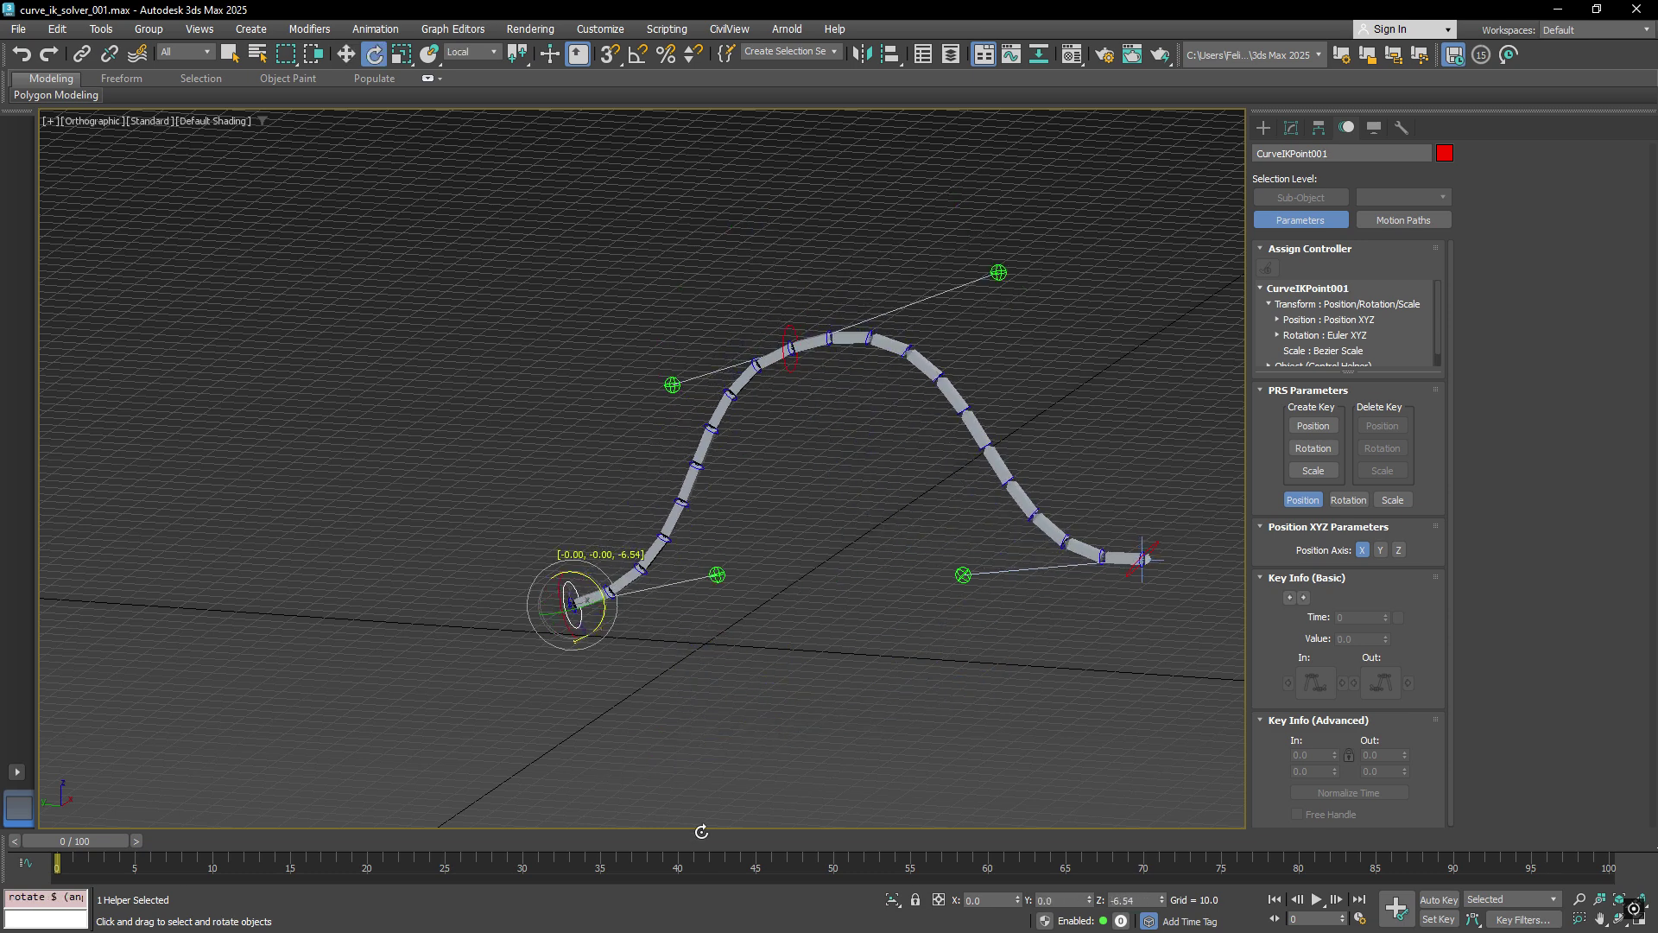
right_click(703, 832)
middle_click_drag(846, 537, 688, 565)
key("w")
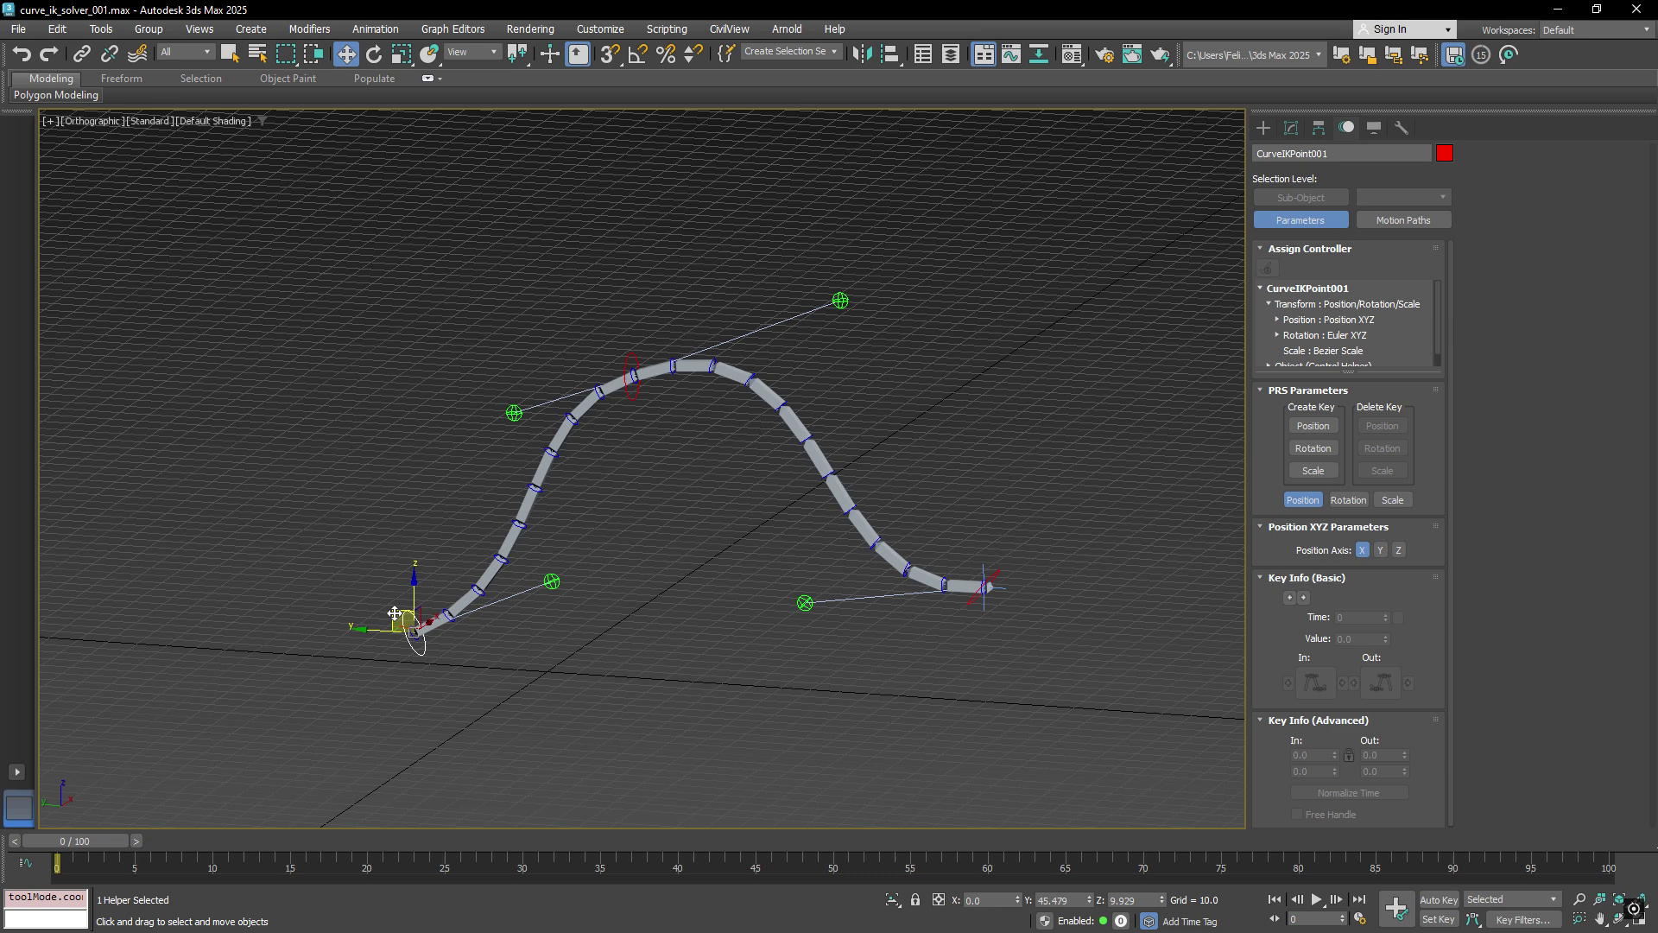
left_click_drag(407, 626, 432, 557)
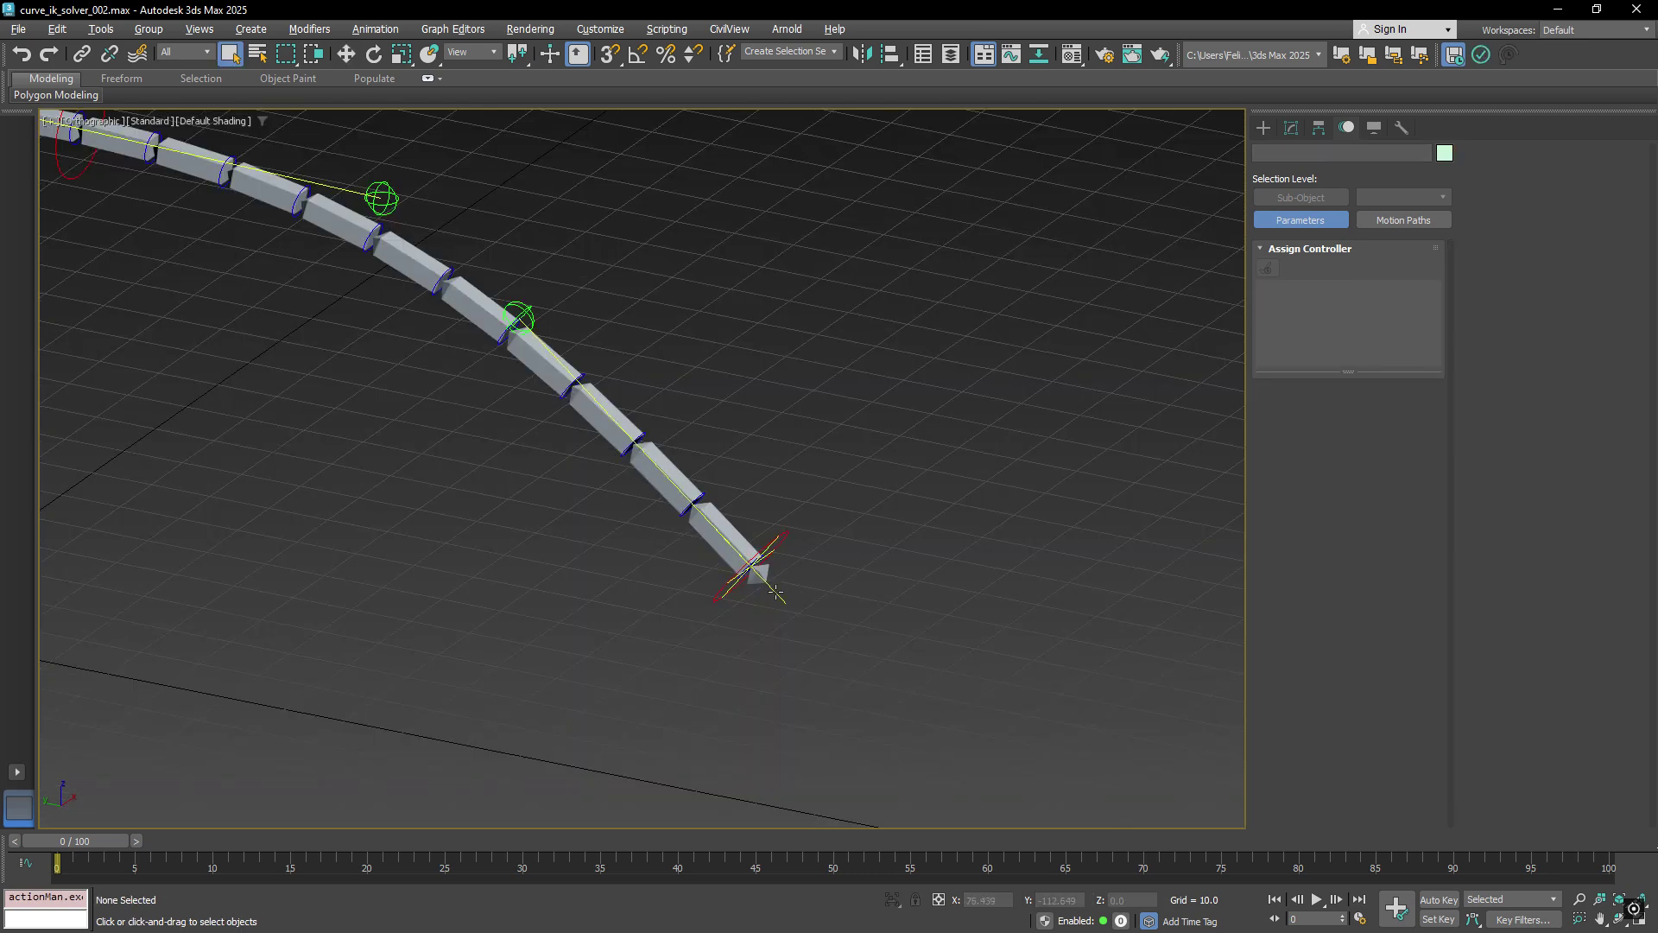
Step: Select the Curve IK chain helper, try different Percent, Twist and Manual Stretch values, and restore them
left_click(774, 591)
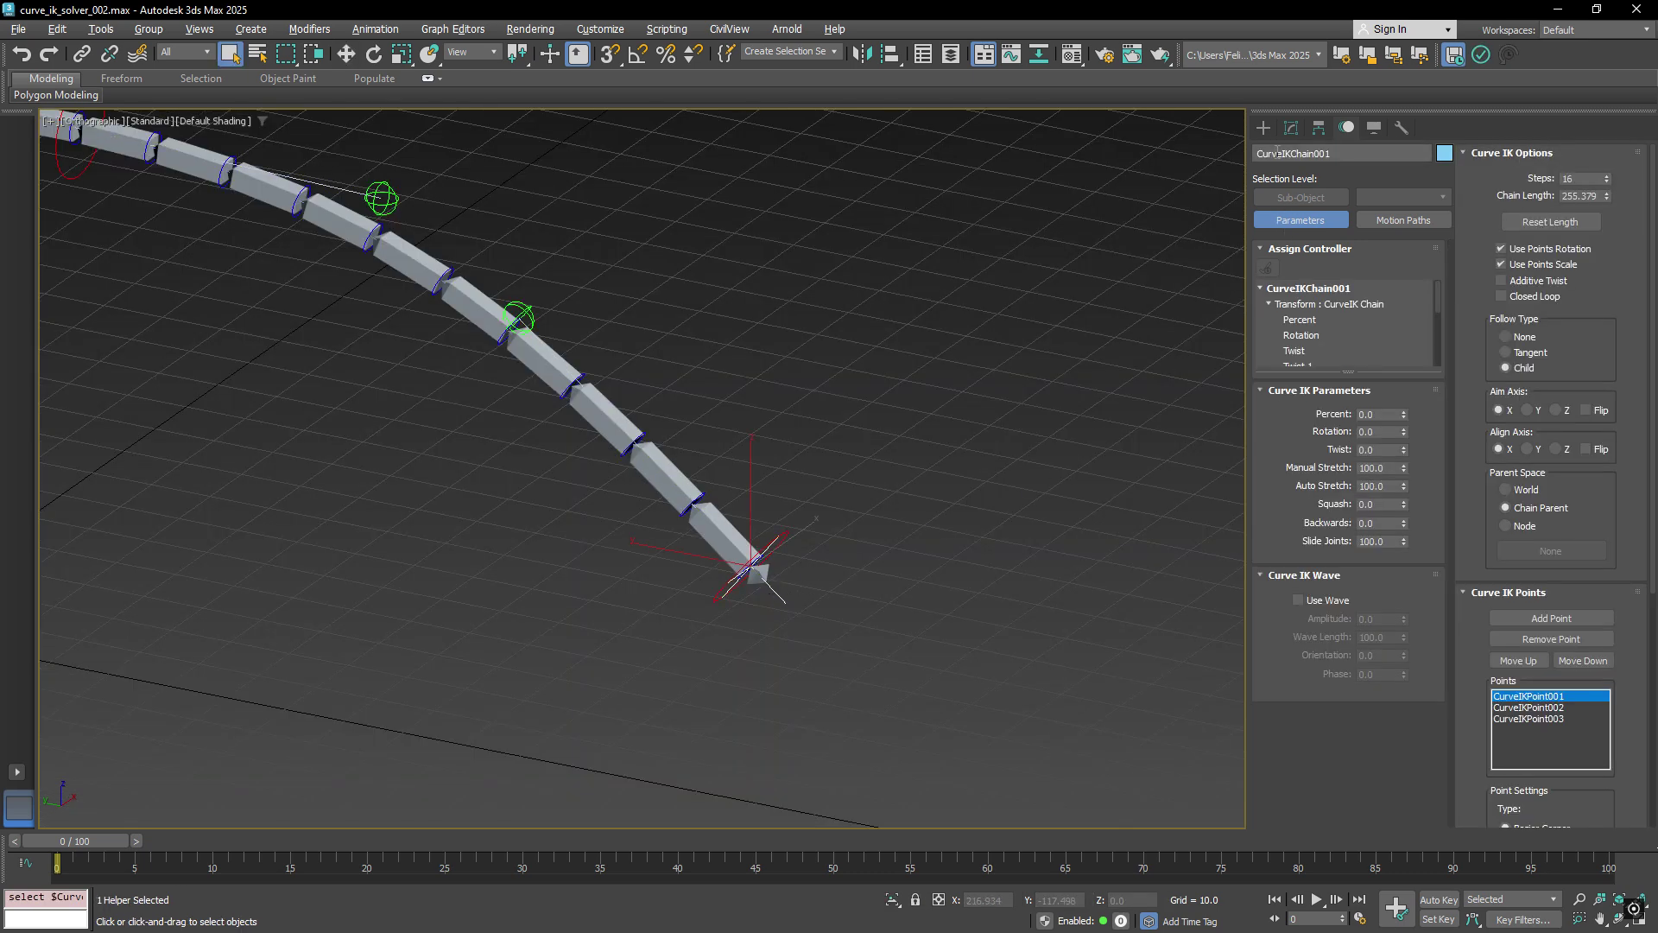
scroll(663, 509, "down", 5)
middle_click_drag(663, 510, 879, 517)
scroll(800, 468, "down", 2)
scroll(800, 469, "up", 2)
middle_click_drag(832, 466, 943, 502)
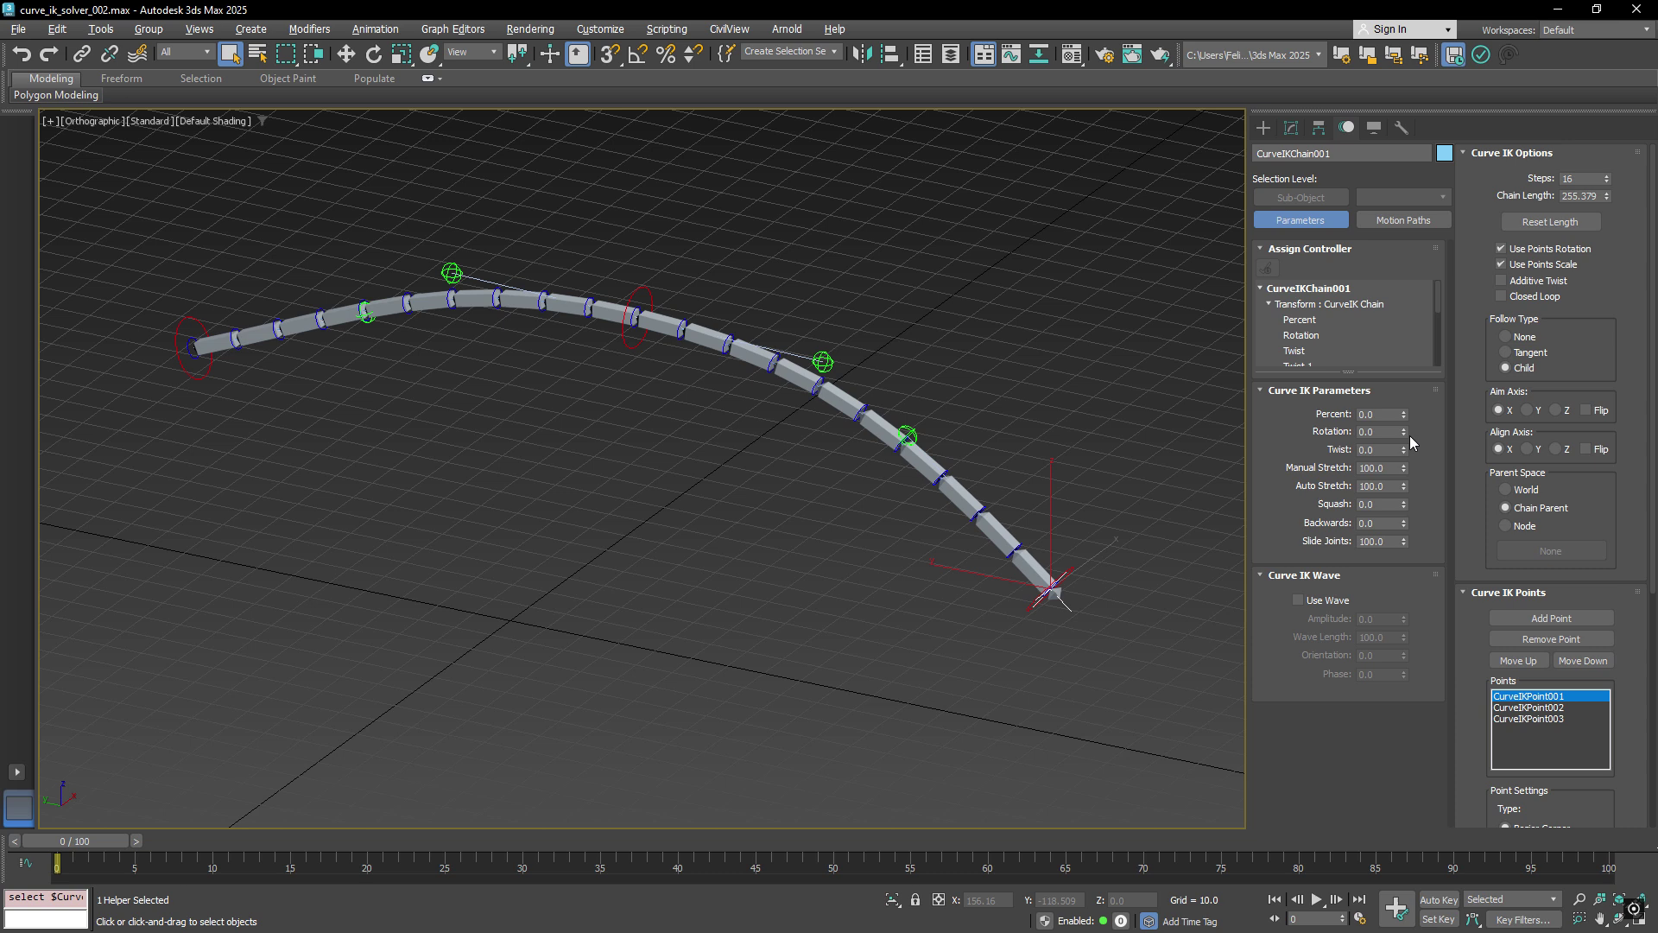
middle_click_drag(1079, 456, 1061, 482)
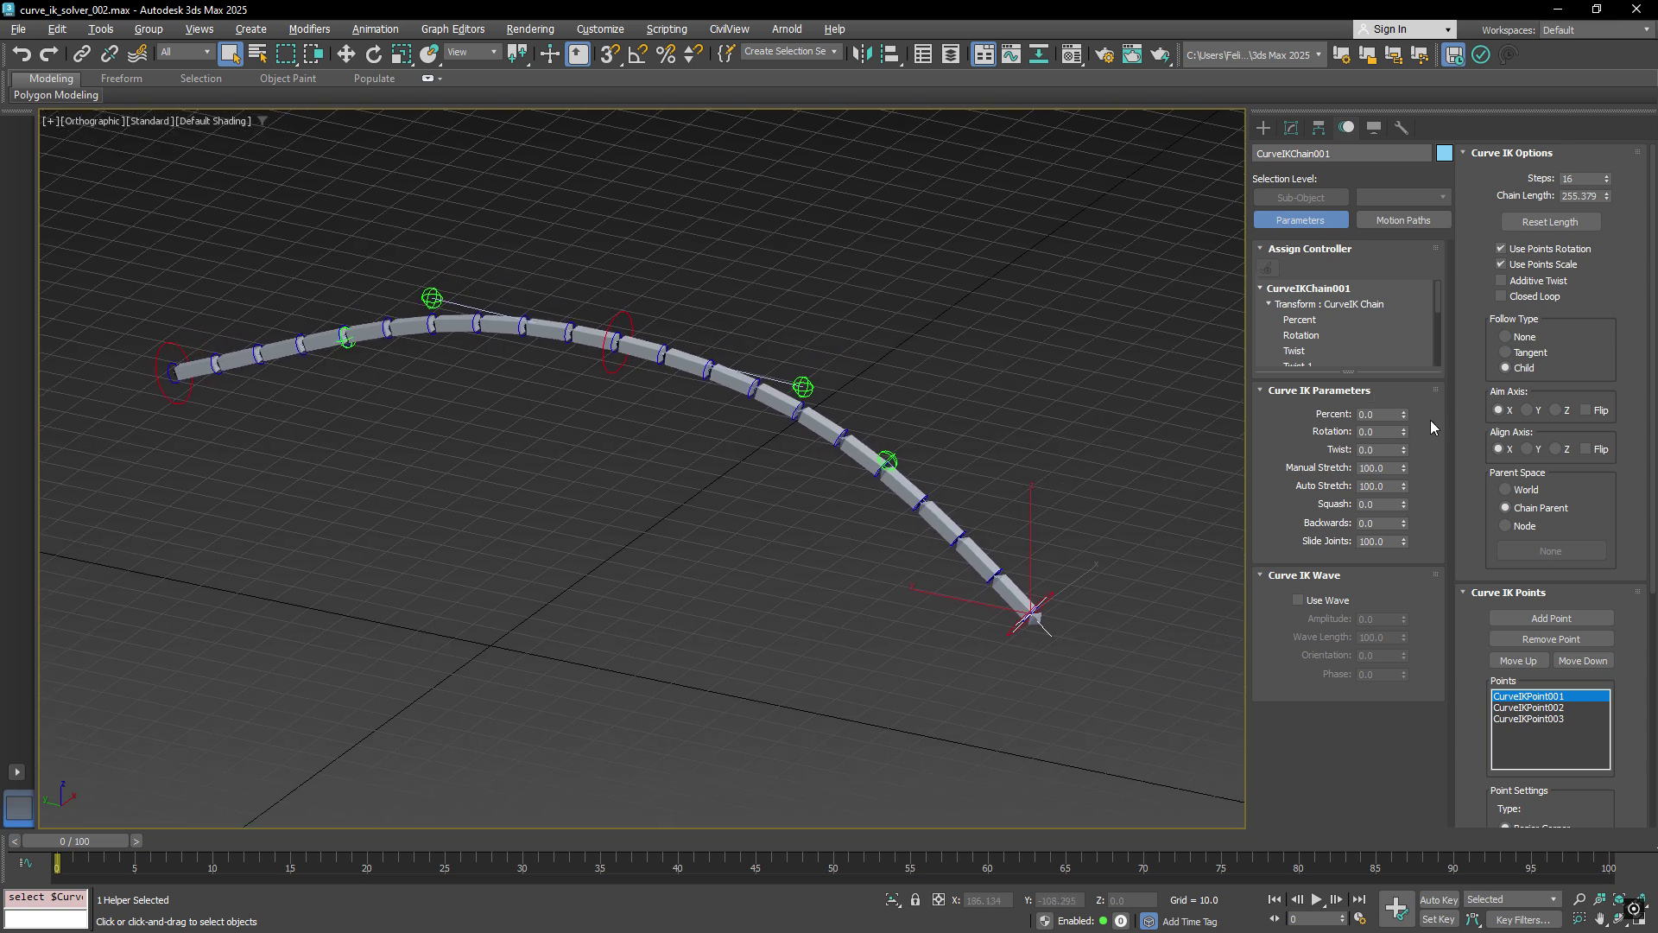
left_click_drag(1404, 417, 1414, 258)
right_click(1413, 421)
right_click(1404, 450)
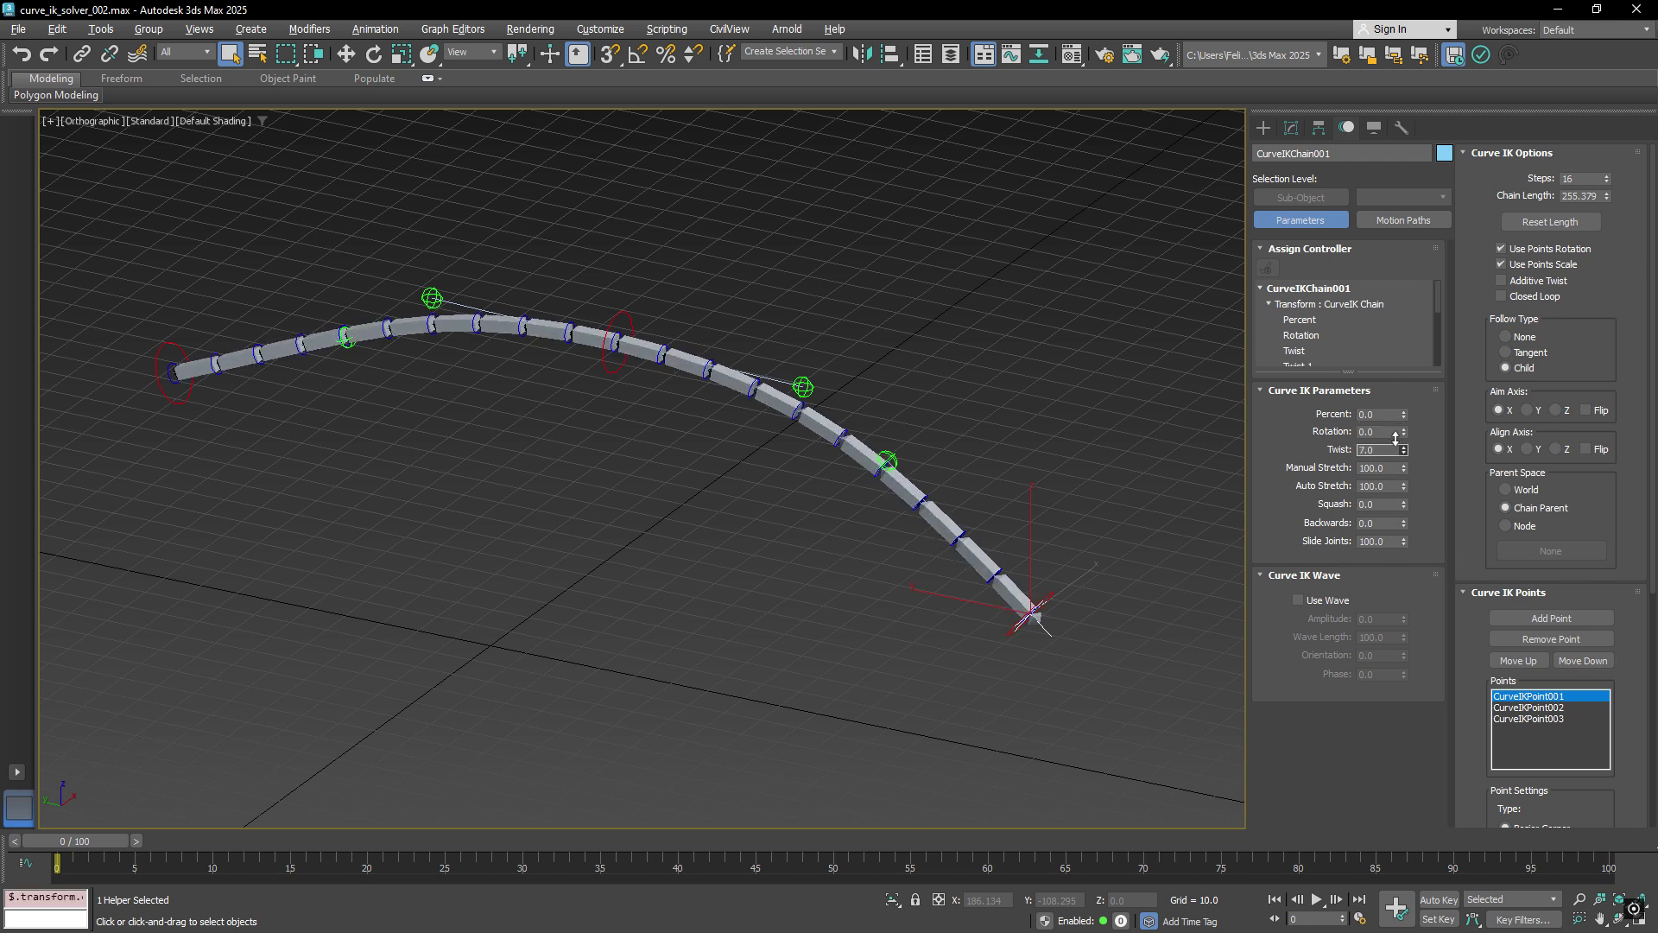
mouse_move(1405, 468)
left_mouse_down()
mouse_move(1421, 450)
mouse_move(1423, 496)
mouse_move(1426, 467)
left_mouse_up()
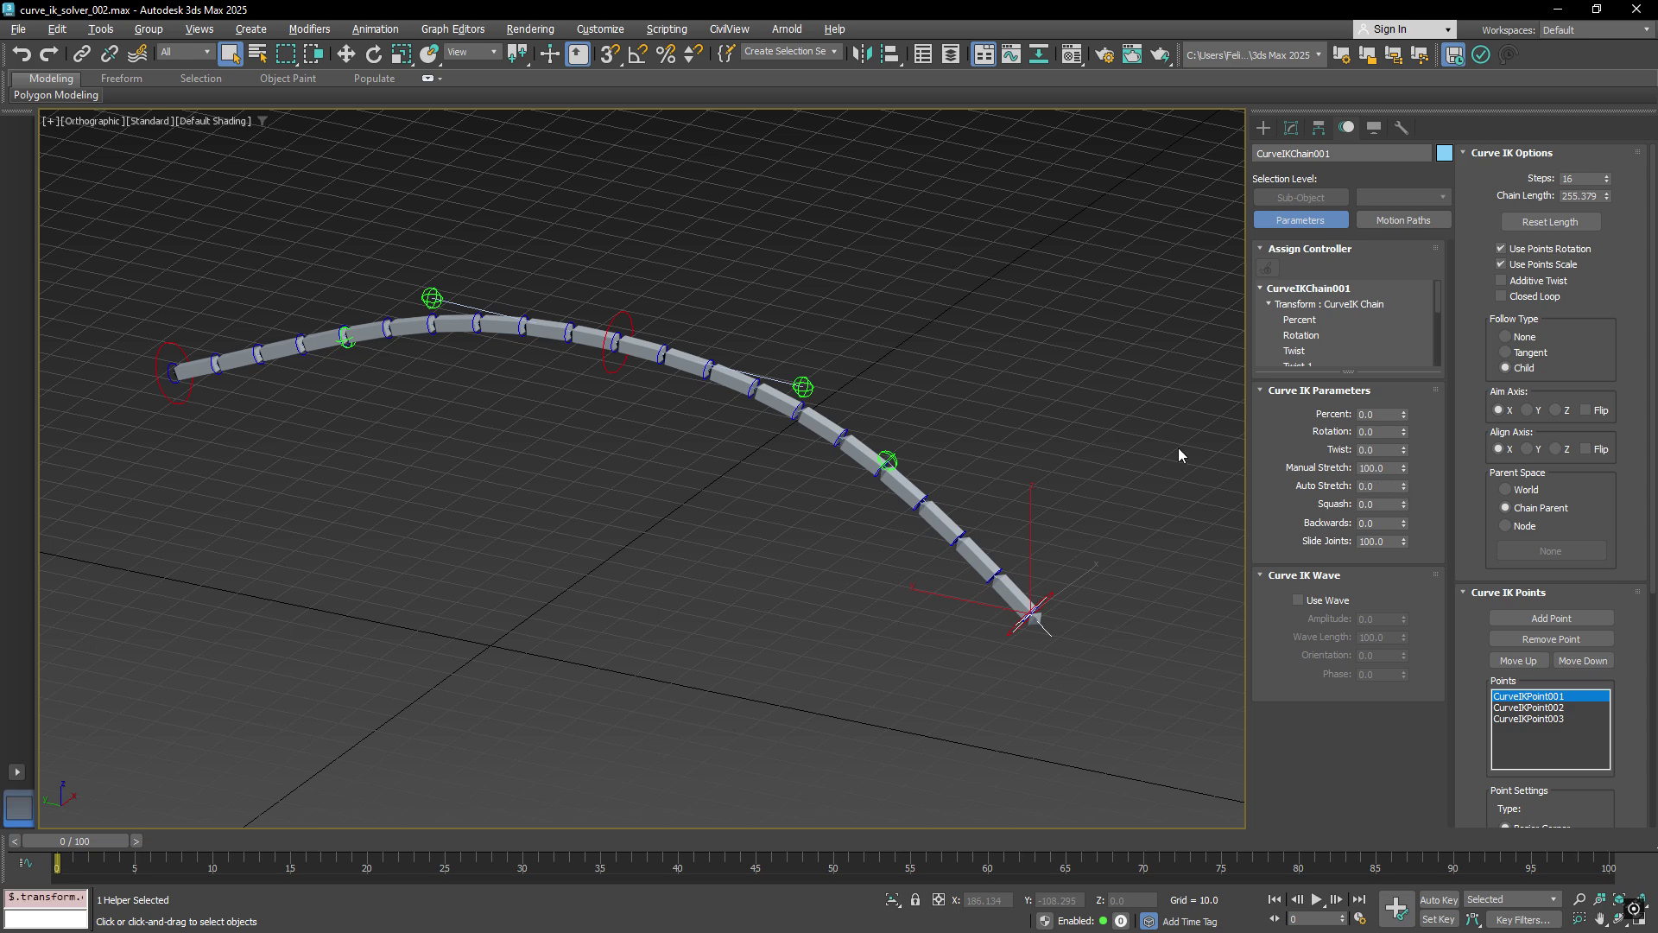
Step: Raise the chain's Backwards value, moving the middle curve point before and after to test how the bones follow
left_click(625, 327)
key("w")
scroll(596, 321, "down", 3)
mouse_move(595, 321)
left_mouse_down()
mouse_move(544, 685)
mouse_move(556, 594)
mouse_move(781, 138)
mouse_move(598, 380)
mouse_move(627, 355)
mouse_move(586, 335)
left_mouse_up()
left_click(905, 534)
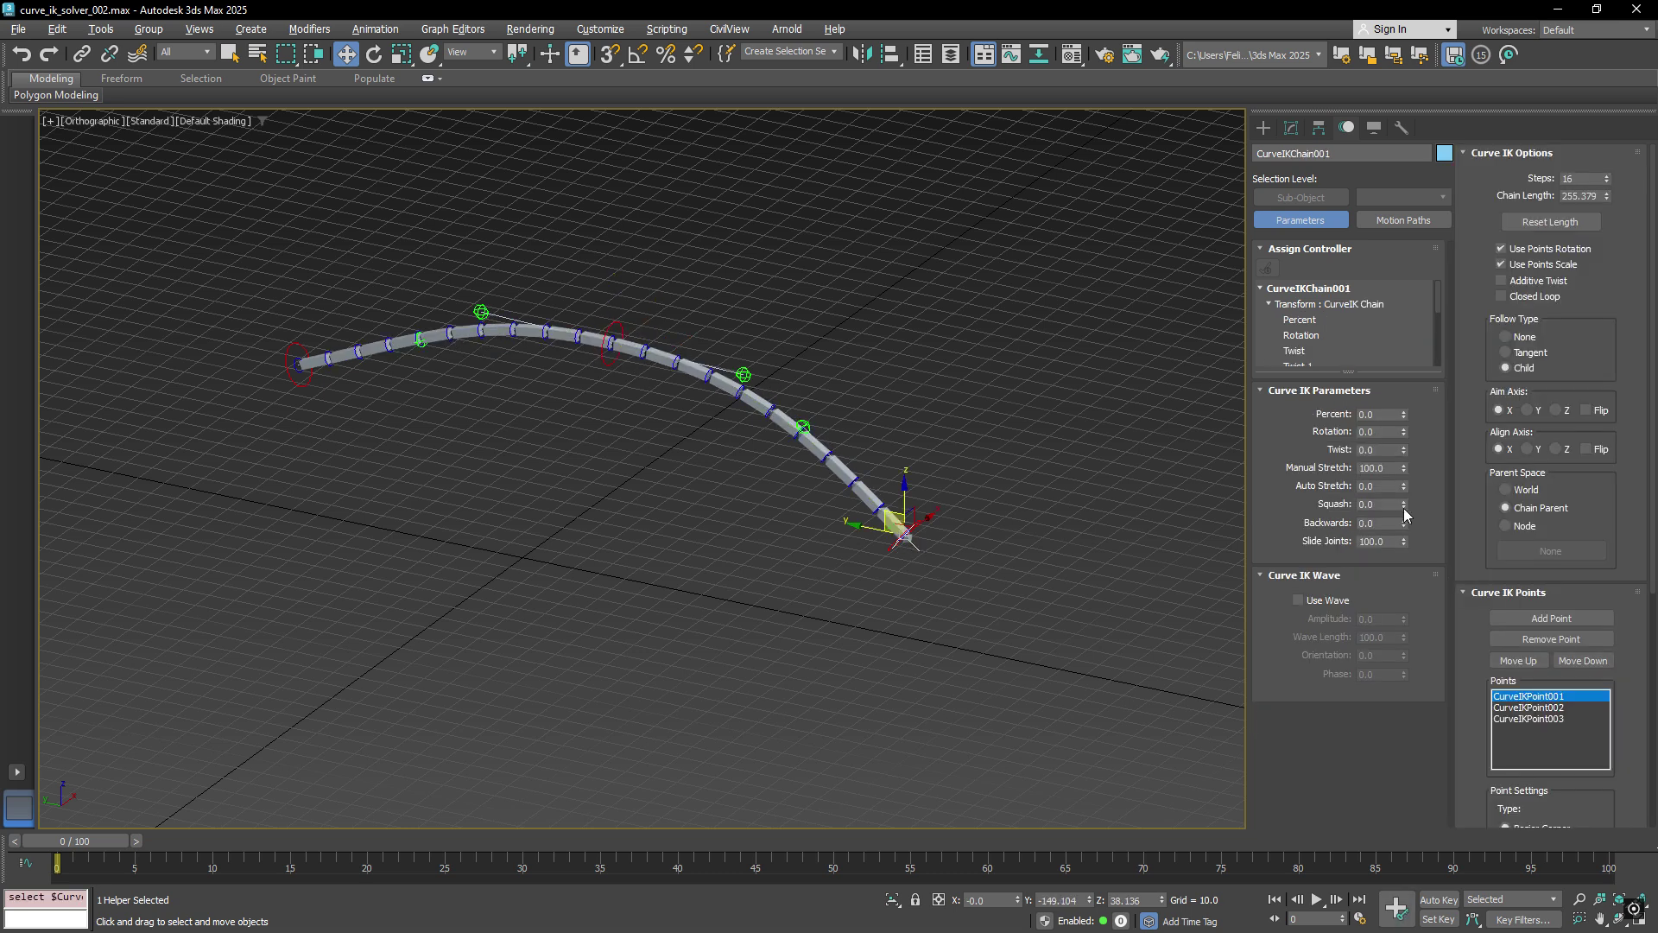
left_click_drag(1404, 525, 1404, 352)
mouse_move(607, 329)
left_mouse_down()
mouse_move(587, 380)
mouse_move(562, 741)
mouse_move(500, 722)
mouse_move(635, 274)
mouse_move(993, 130)
mouse_move(670, 285)
mouse_move(633, 614)
mouse_move(615, 321)
left_mouse_up()
Step: Raise the chain's Auto Stretch, reset Slide Joints, and move the middle curve point to test the bone spacing
left_click(918, 554)
left_click_drag(1406, 485, 1403, 352)
right_click(1403, 541)
left_click(614, 343)
mouse_move(614, 344)
middle_mouse_down("alt")
mouse_move(611, 376)
mouse_move(625, 367)
middle_mouse_up("alt")
left_click_drag(625, 368, 755, 473)
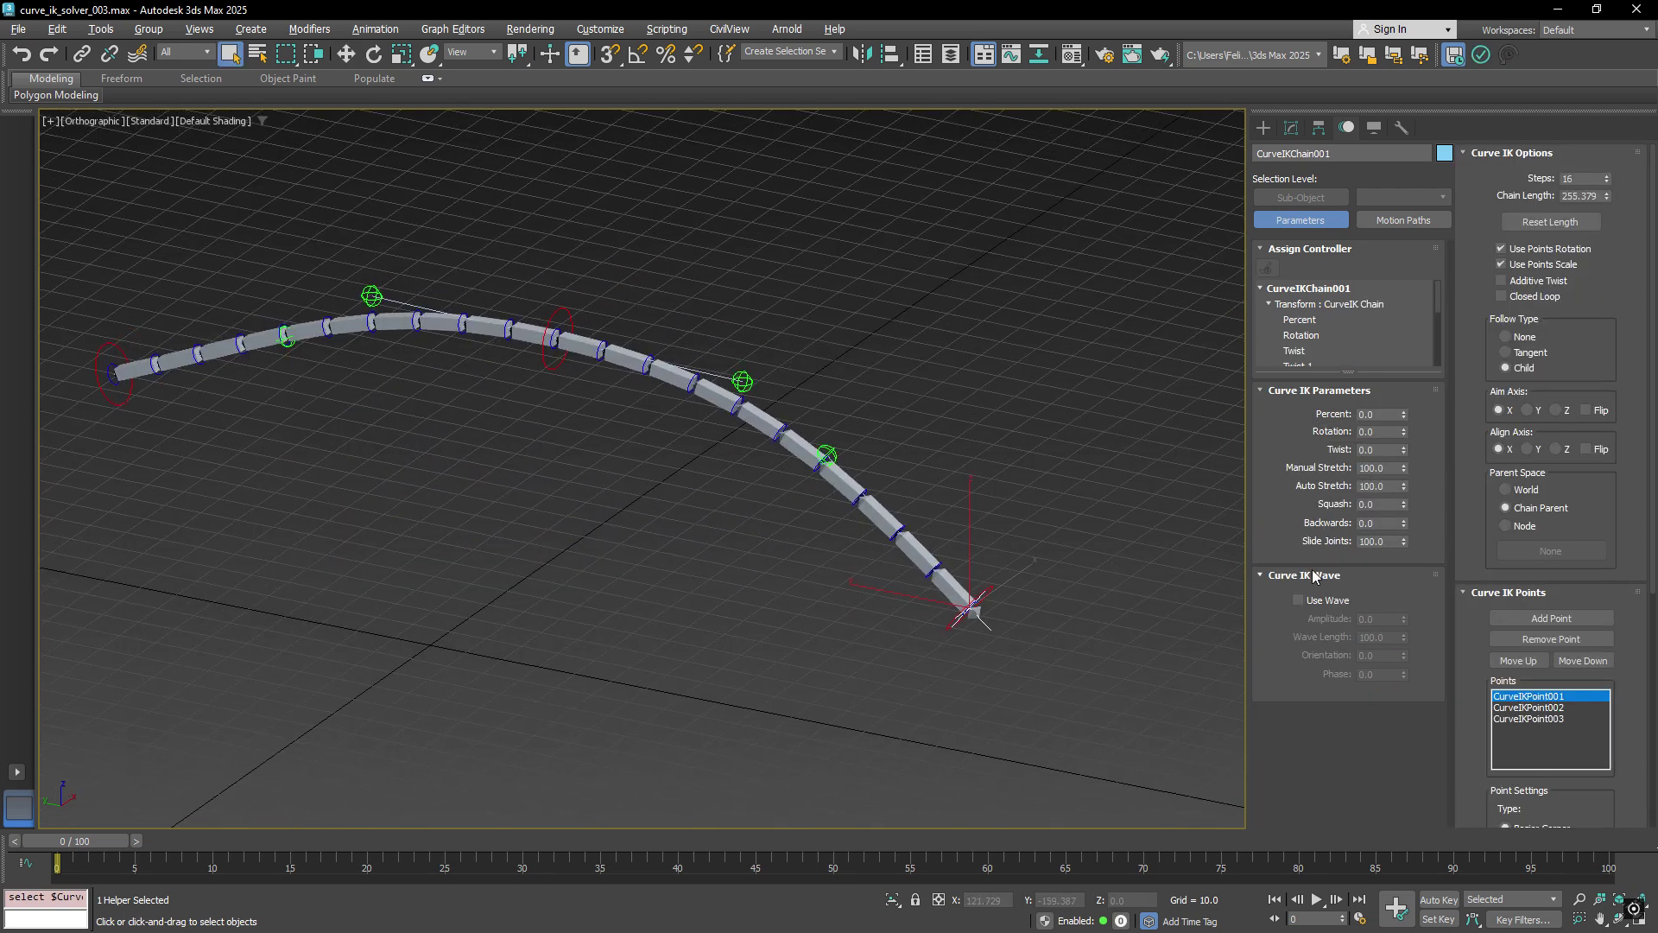
Step: Enable the Curve IK wave with amplitude 16, wave length 130, orientation 72 and phase -1.18
left_click(1298, 600)
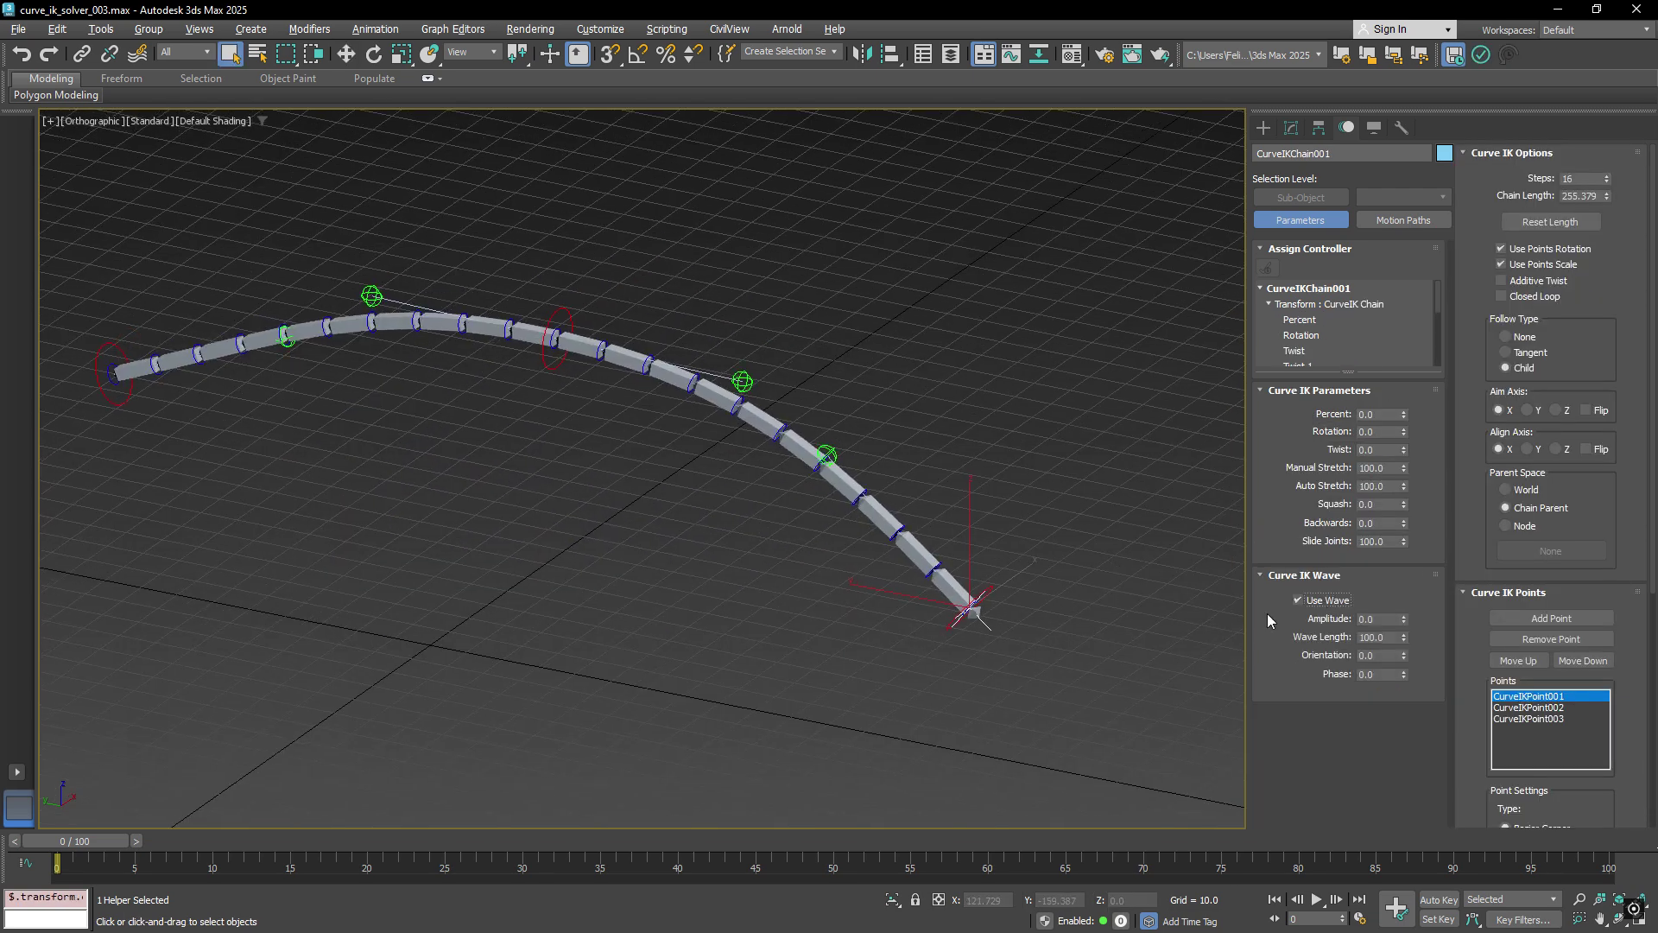
scroll(1022, 597, "down", 3)
left_click_drag(1404, 620, 1403, 605)
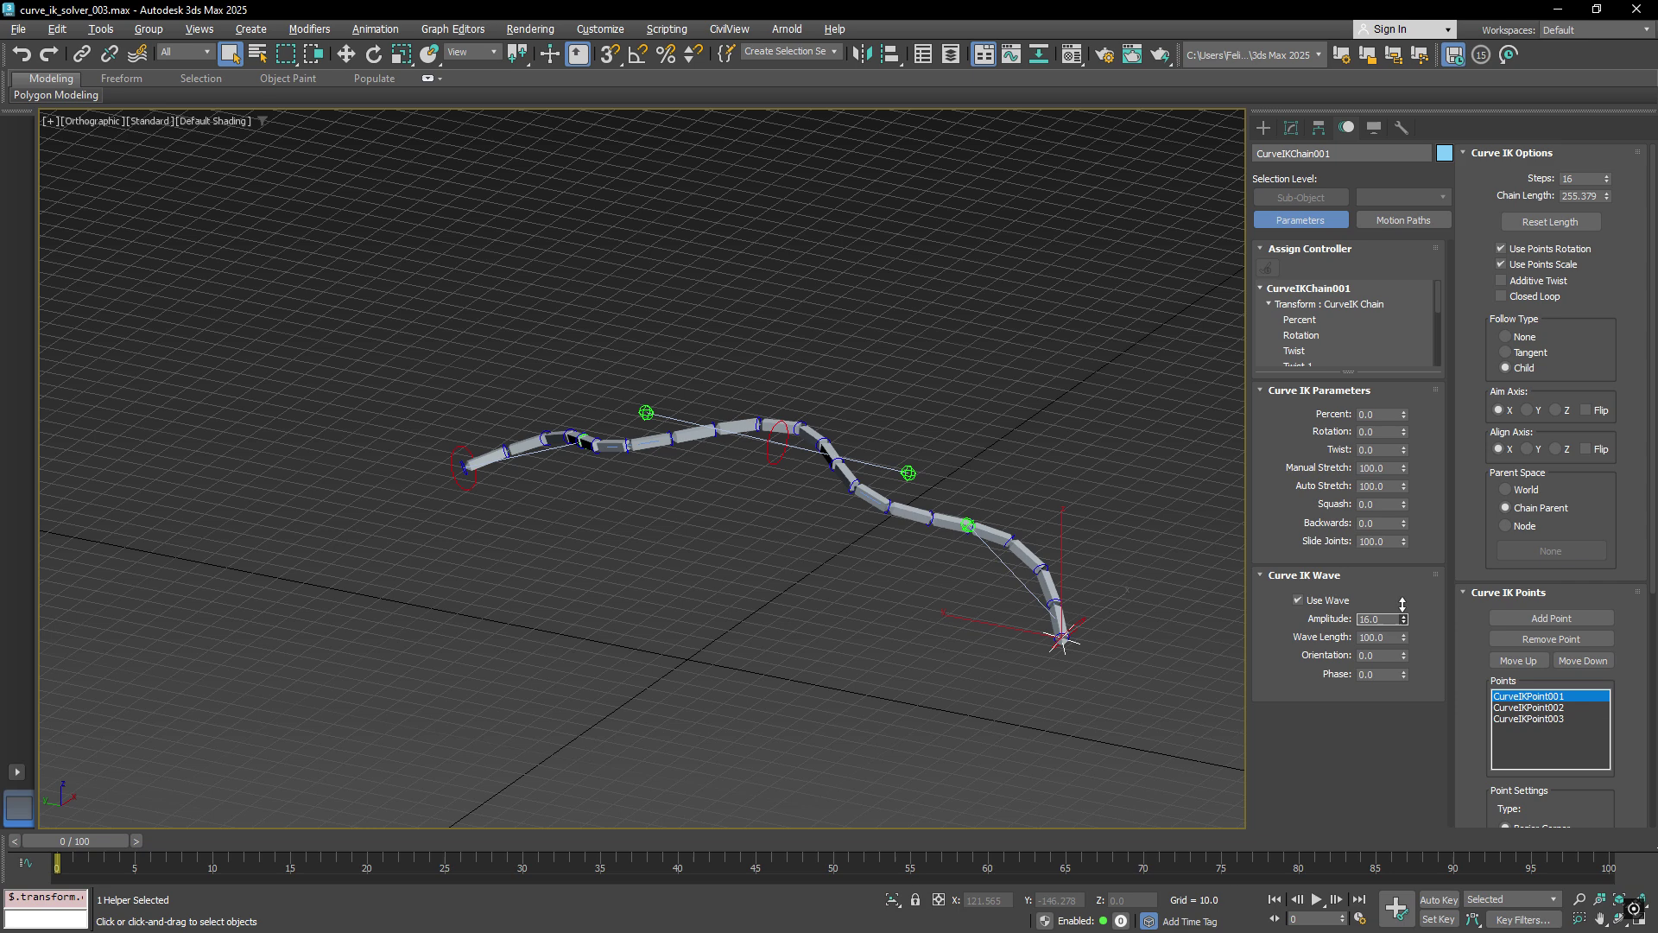
middle_click_drag(1076, 577, 1088, 626, "alt")
left_click_drag(1406, 639, 1406, 608)
mouse_move(1405, 672)
left_mouse_down()
mouse_move(1405, 764)
mouse_move(1405, 622)
mouse_move(1405, 691)
mouse_move(1405, 667)
left_mouse_up()
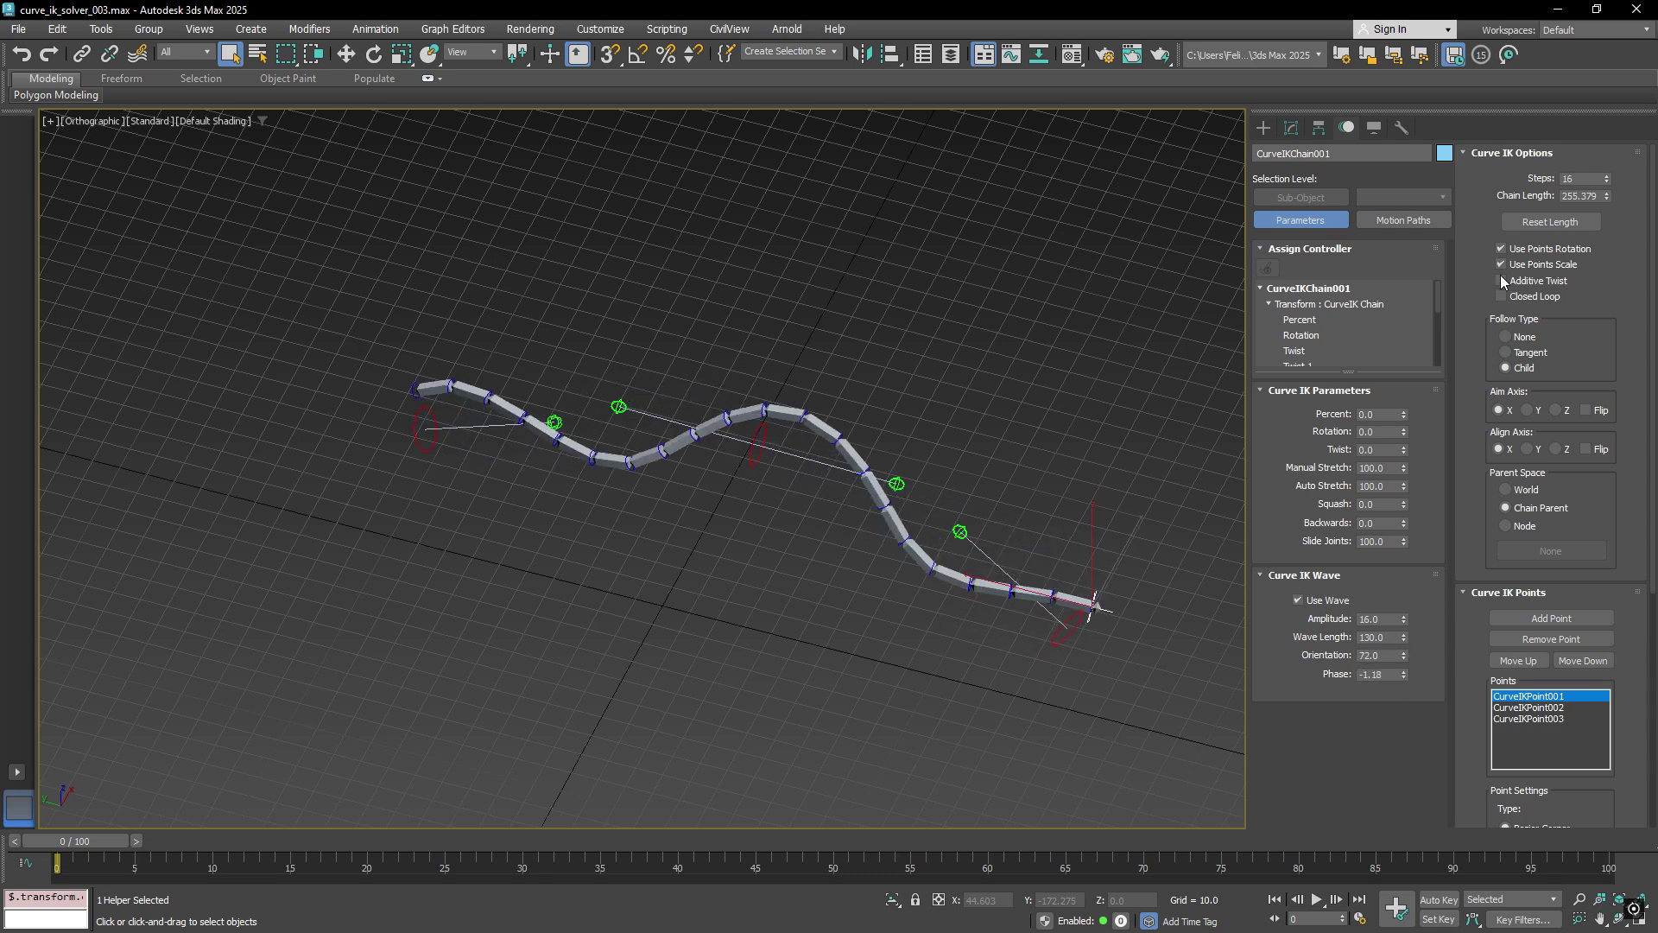
Step: Review the chain's Curve IK Options, point settings and display options
middle_click_drag(1197, 259, 1167, 311)
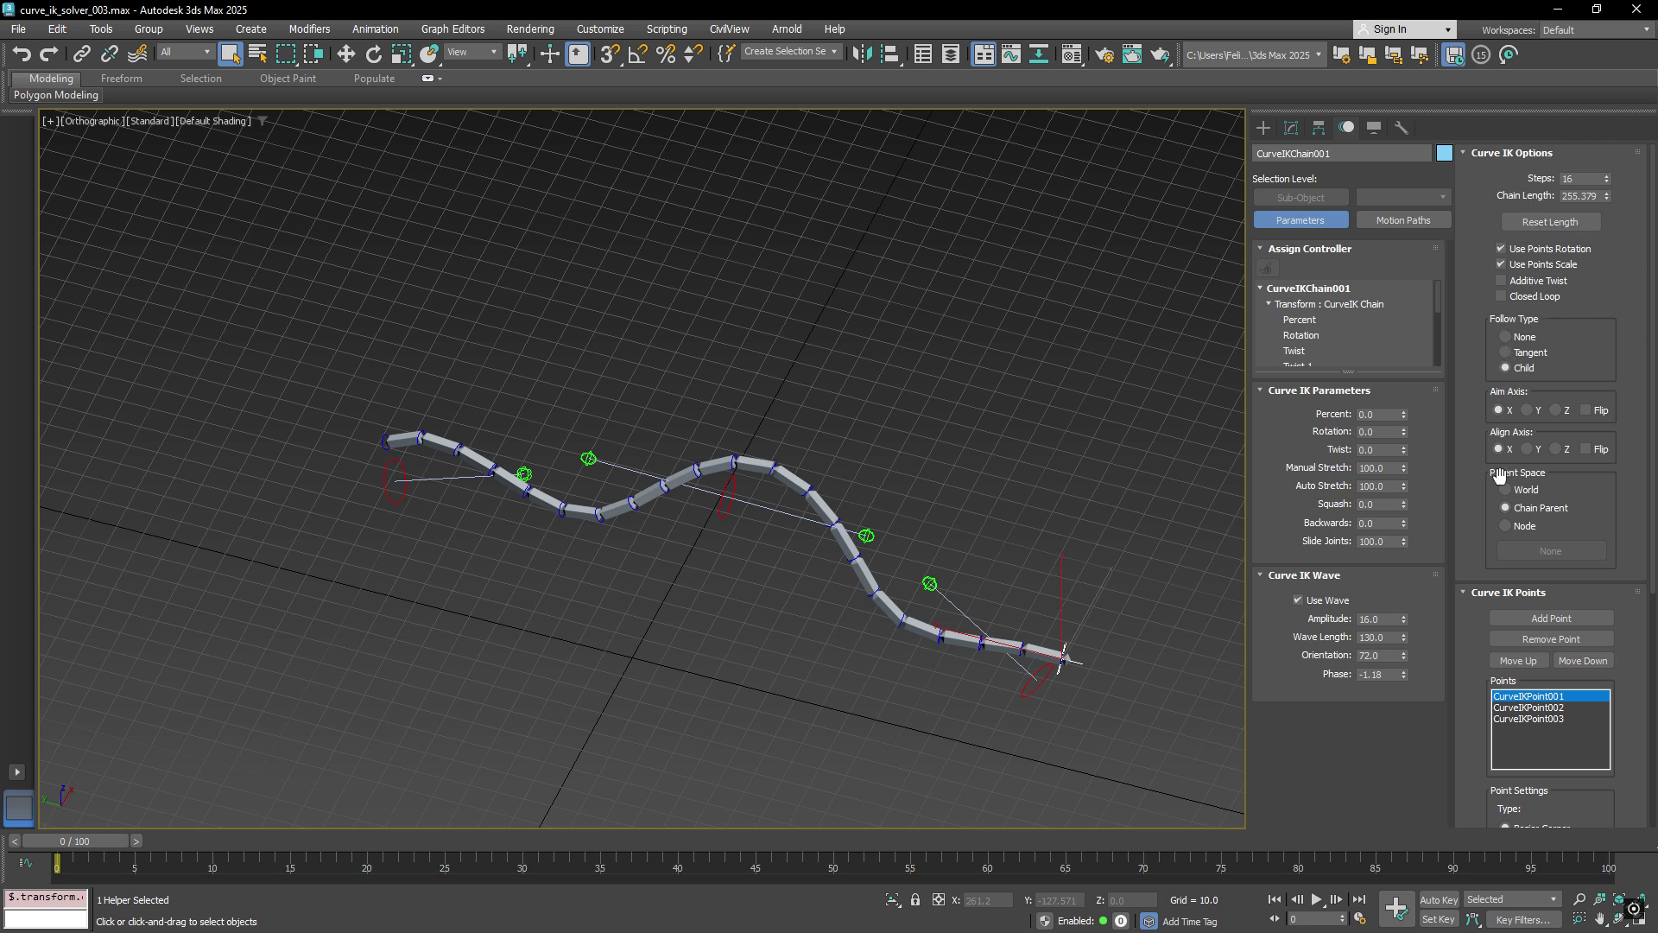
left_click_drag(1484, 624, 1488, 358)
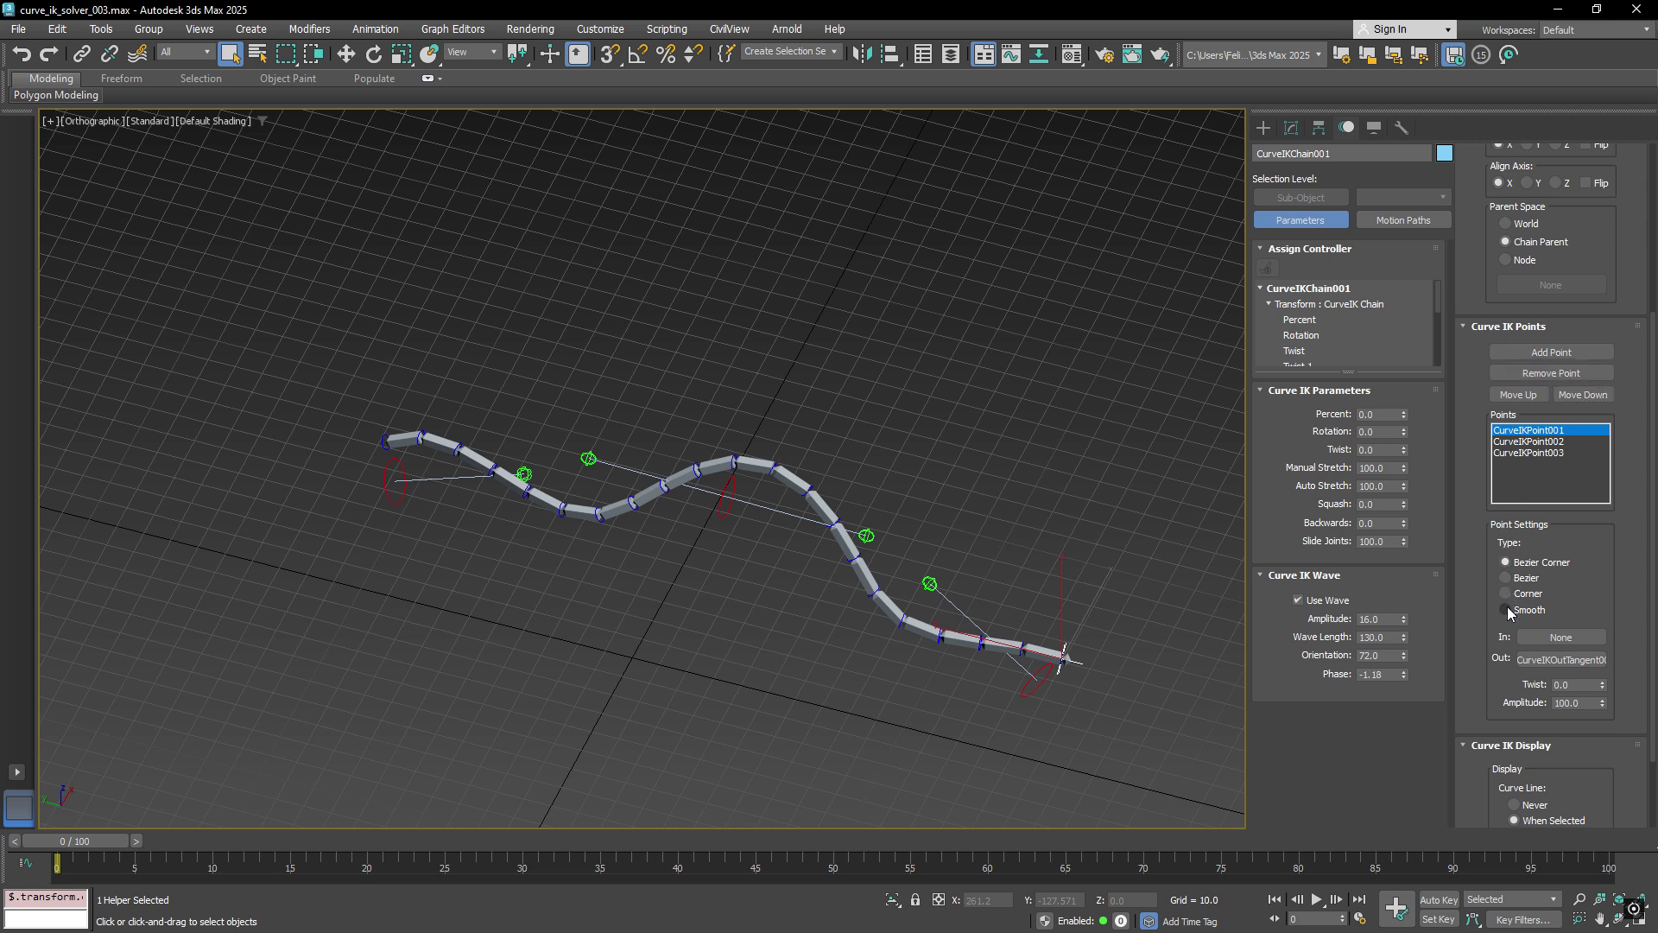
scroll(1503, 569, "down", 3)
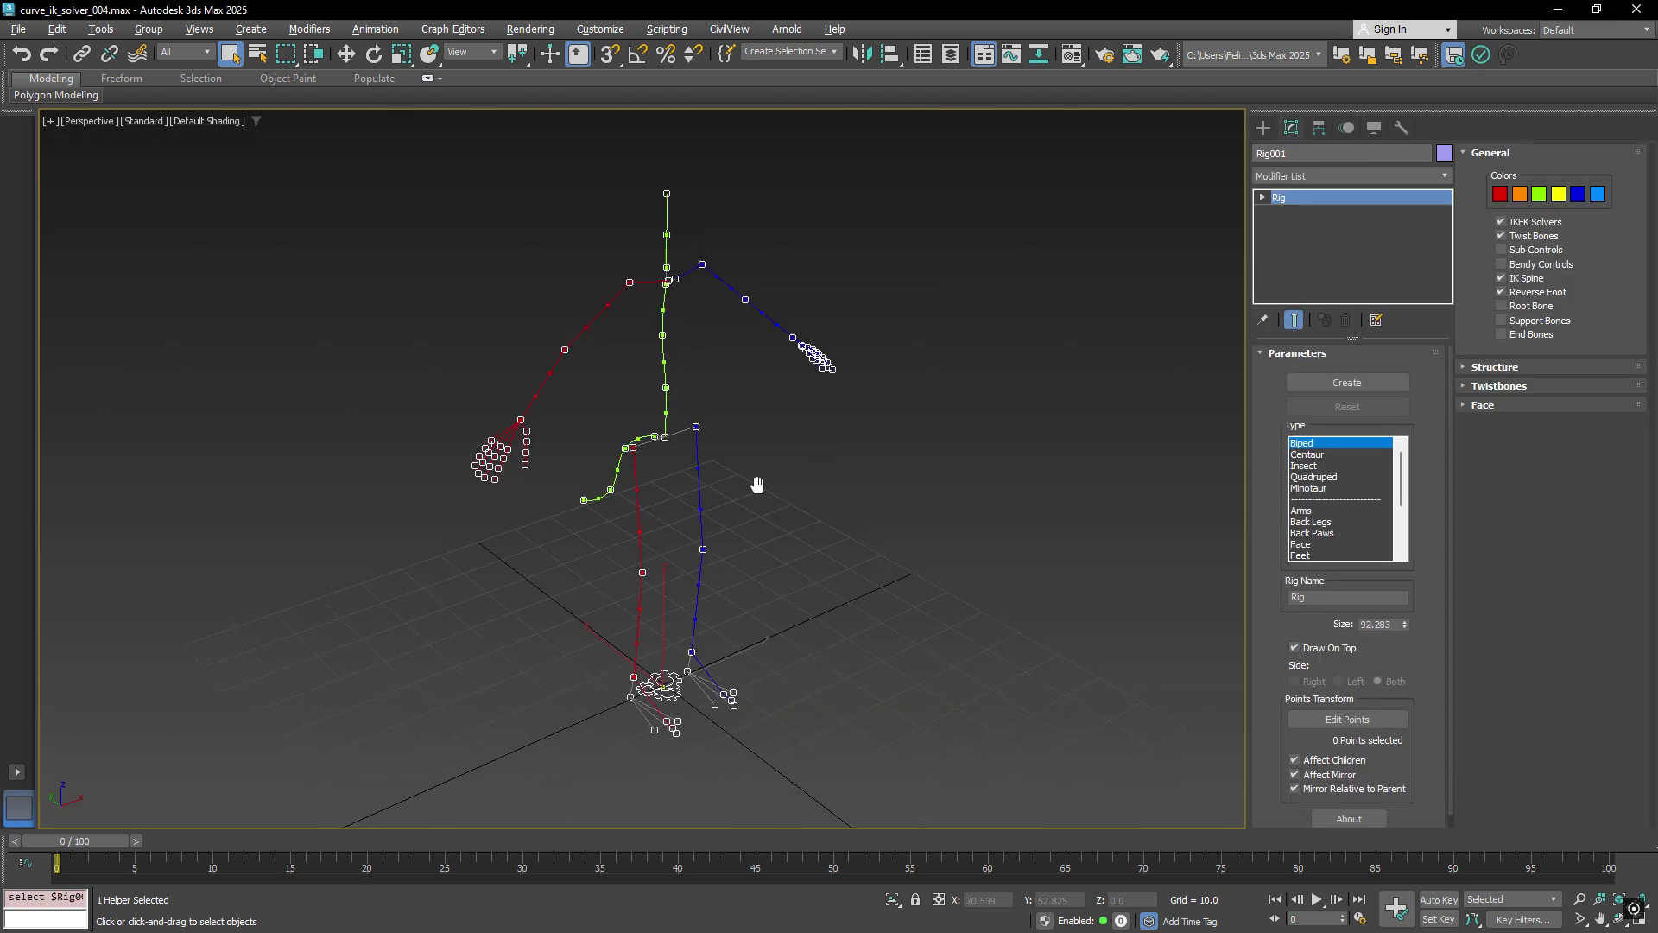
Step: Create the biped rig with its bones and controls from the Rig001 guide
left_click(789, 488)
left_click_drag(782, 477, 674, 539)
scroll(748, 496, "up", 2)
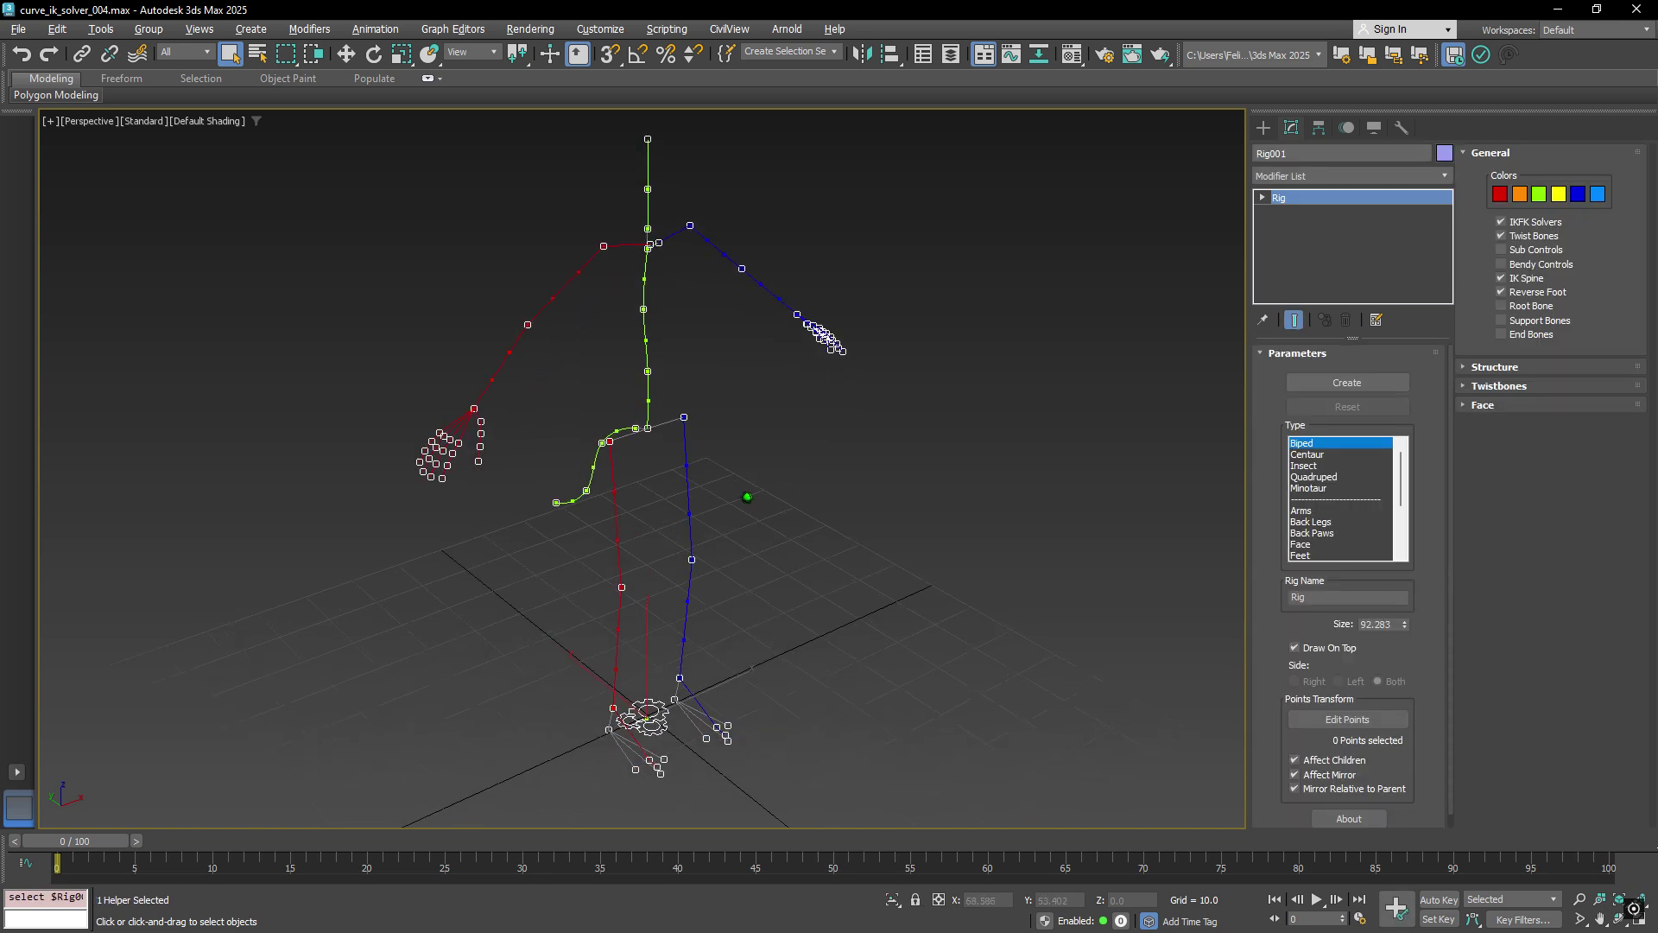
middle_click_drag(819, 474, 826, 485)
scroll(772, 451, "down", 1)
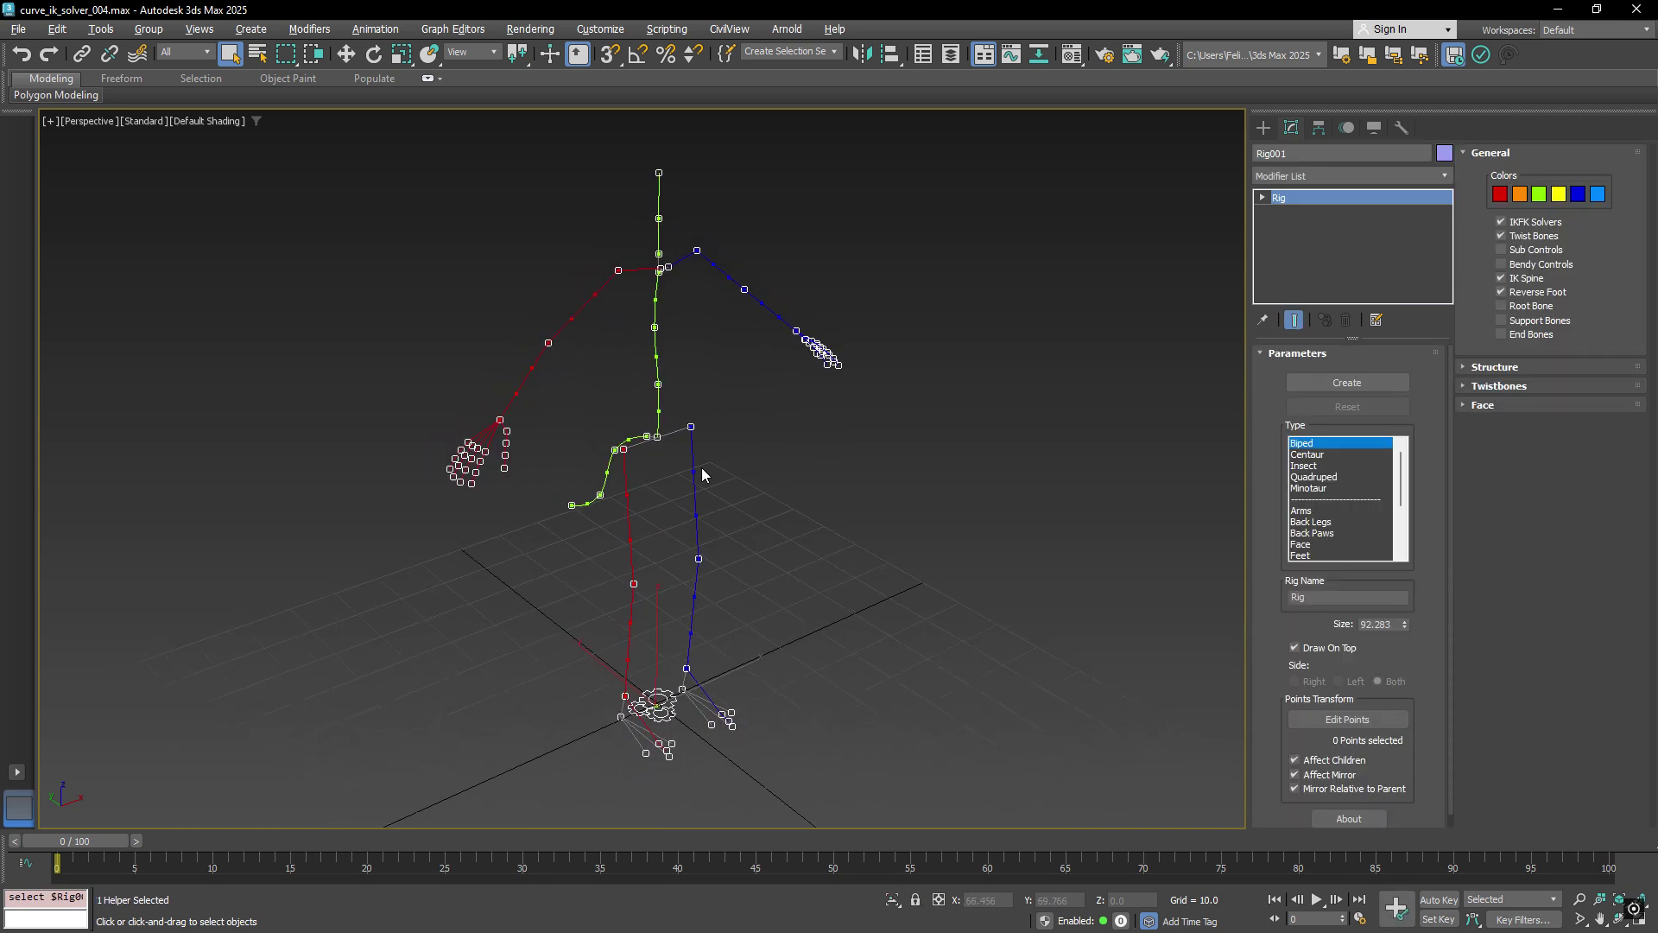
left_click(1348, 382)
Step: Move the rig's IK spine controls and their tangent handles to bend the spine into an S-shaped curve
middle_click_drag(928, 426, 769, 425, "alt")
left_click(742, 449)
key("w")
mouse_move(732, 368)
left_mouse_down()
mouse_move(691, 462)
mouse_move(765, 449)
mouse_move(695, 454)
mouse_move(751, 425)
mouse_move(738, 449)
mouse_move(734, 359)
left_mouse_up()
mouse_move(675, 309)
left_mouse_down()
mouse_move(629, 308)
mouse_move(701, 313)
left_mouse_up()
left_click_drag(672, 399, 684, 368)
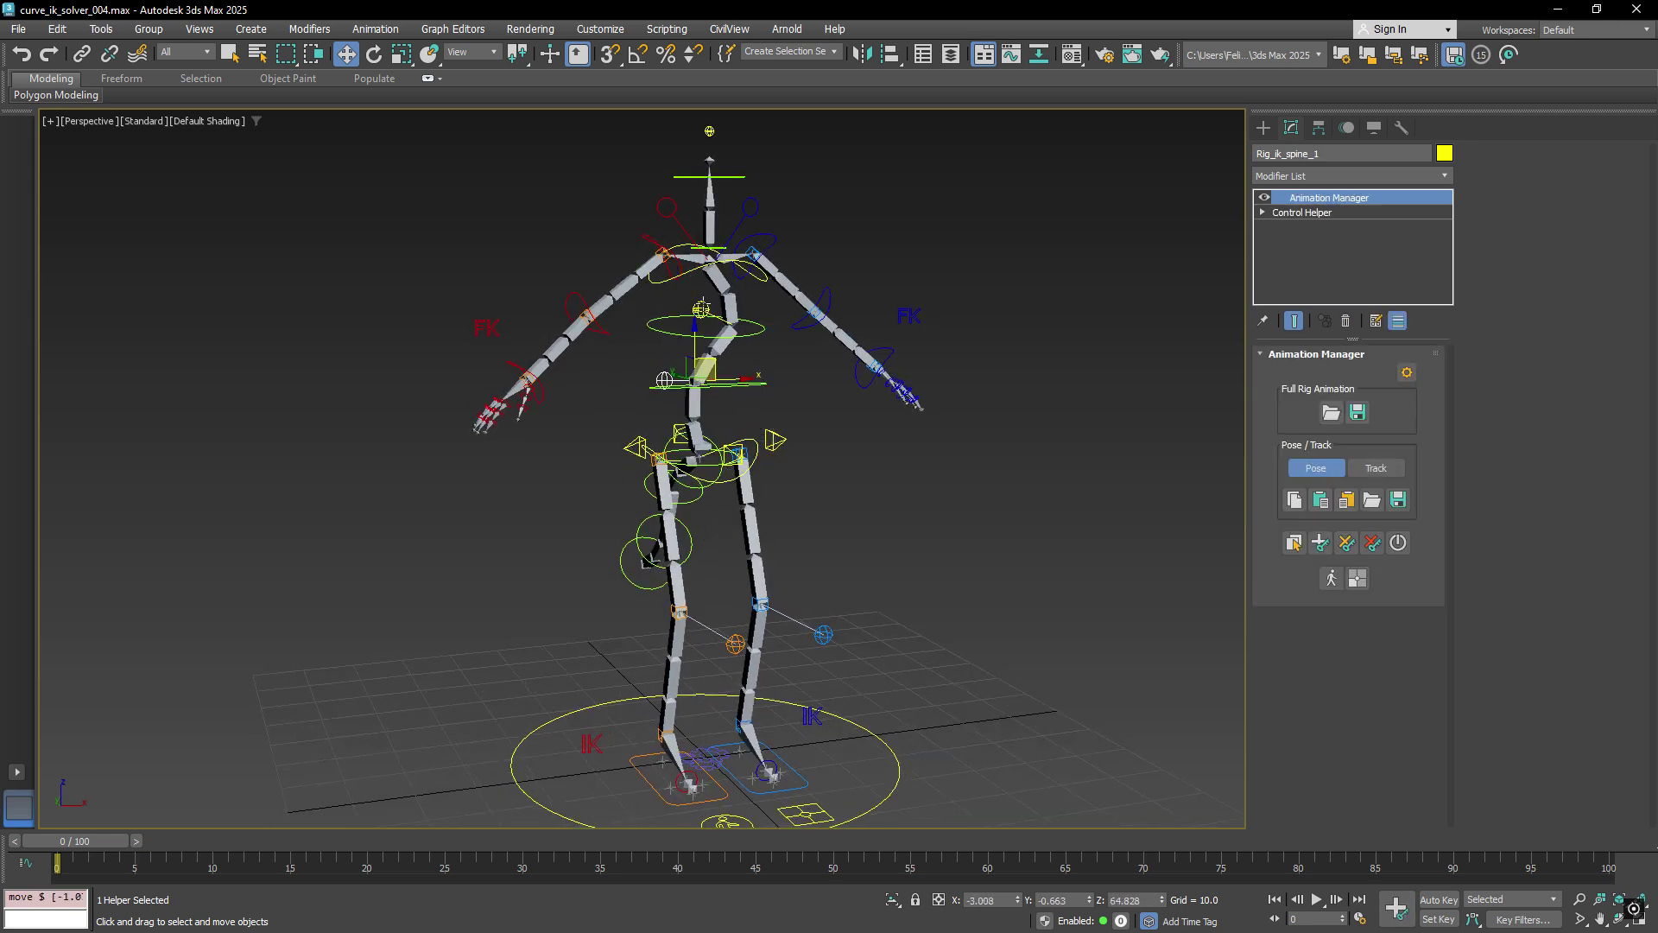
left_click_drag(701, 307, 785, 294)
scroll(887, 266, "up", 3)
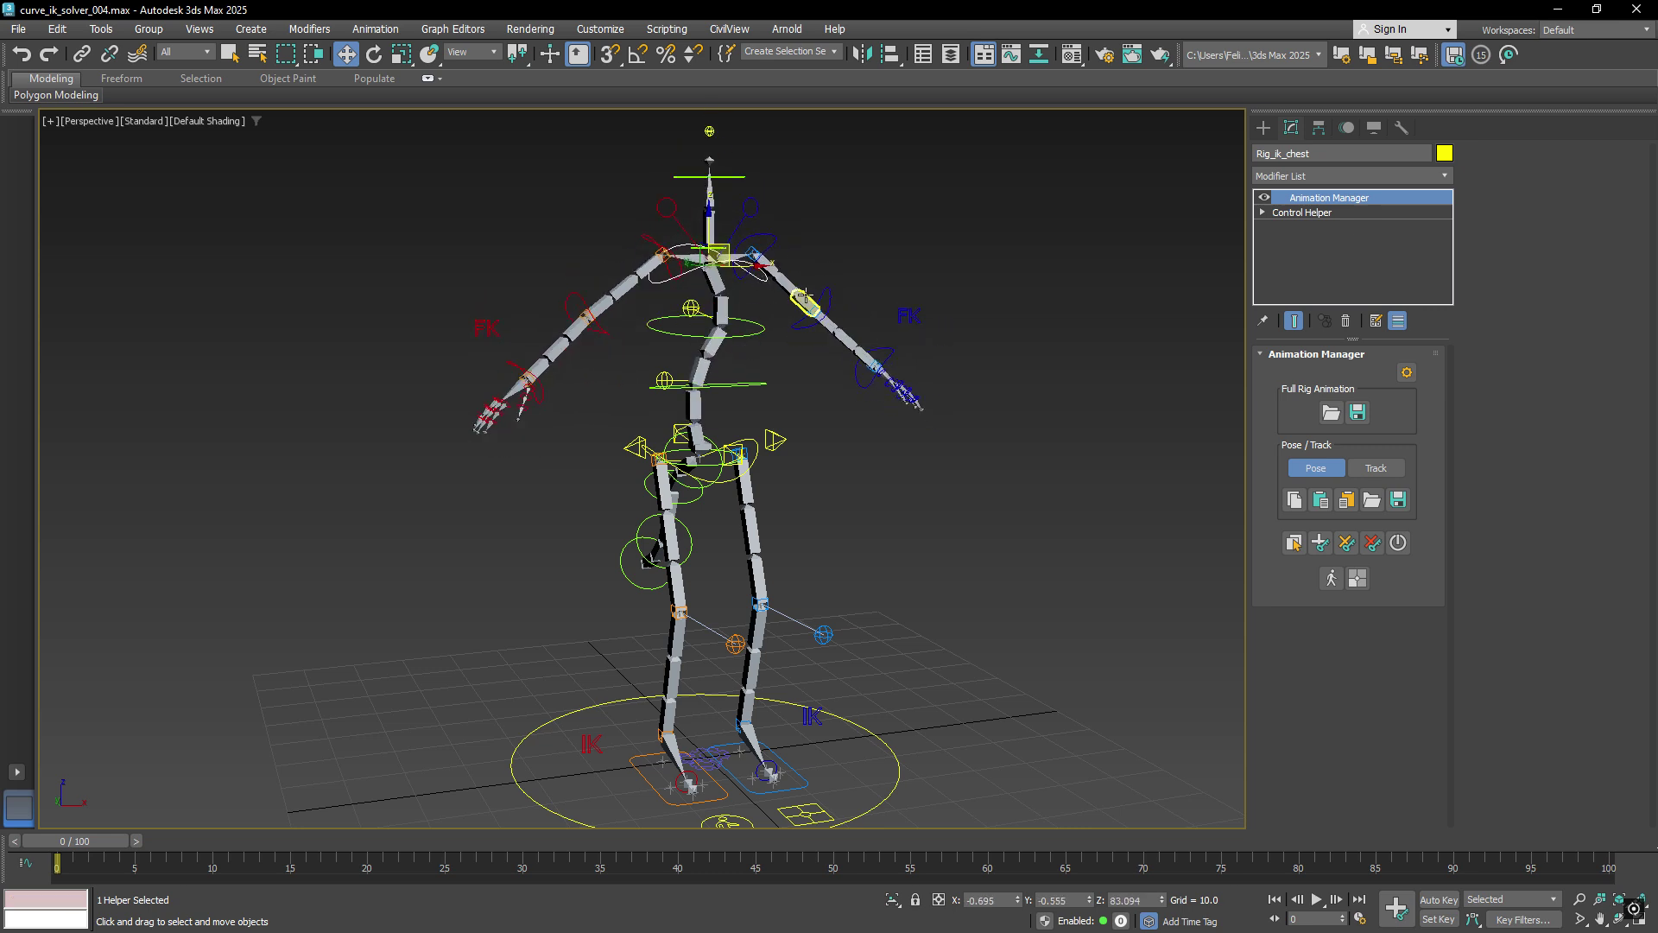
Step: Move the left forearm's tangent controls to curve the bones of the left arm
left_click(822, 359)
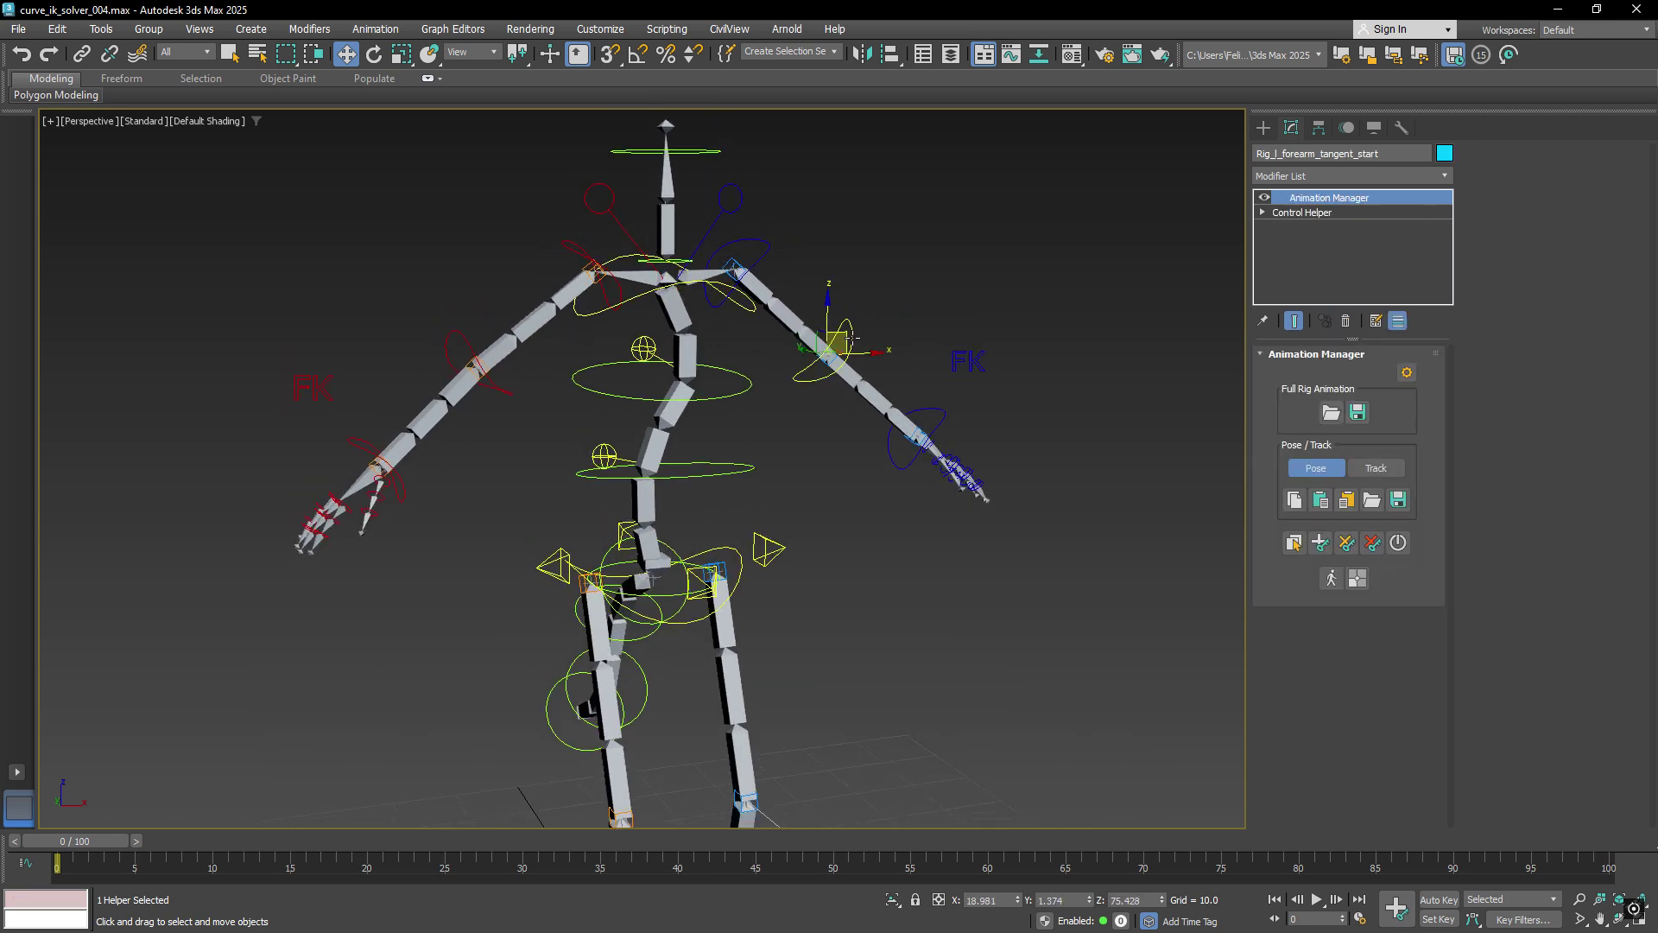
middle_click_drag(868, 345, 842, 338, "alt")
scroll(843, 338, "up", 1)
mouse_move(844, 337)
left_mouse_down()
mouse_move(962, 326)
mouse_move(863, 440)
mouse_move(829, 354)
mouse_move(849, 329)
left_mouse_up()
left_click(853, 462)
Step: Move the rig's tail controls to bend the tail into a curve extending backwards behind the legs
middle_click_drag(742, 527, 889, 356, "alt")
left_click(798, 614)
middle_click_drag(768, 602, 799, 519)
left_click_drag(747, 521, 666, 577)
left_click_drag(639, 737, 683, 745)
left_click_drag(739, 607, 766, 535)
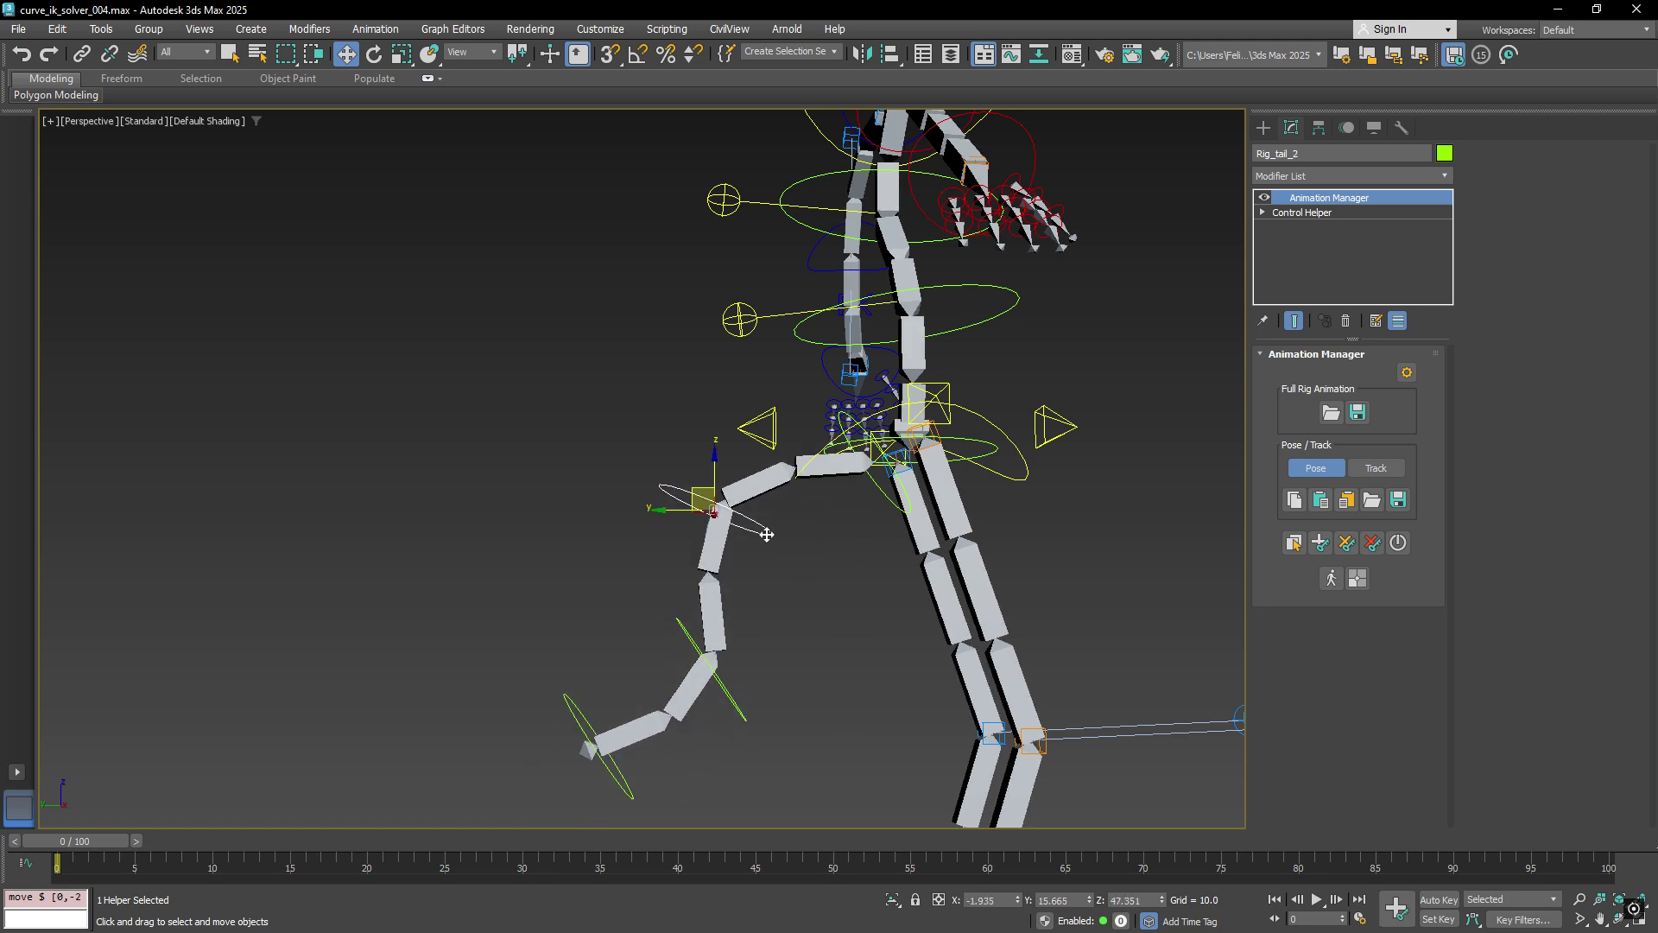
left_click_drag(610, 765, 483, 707)
middle_click_drag(795, 562, 769, 498, "alt")
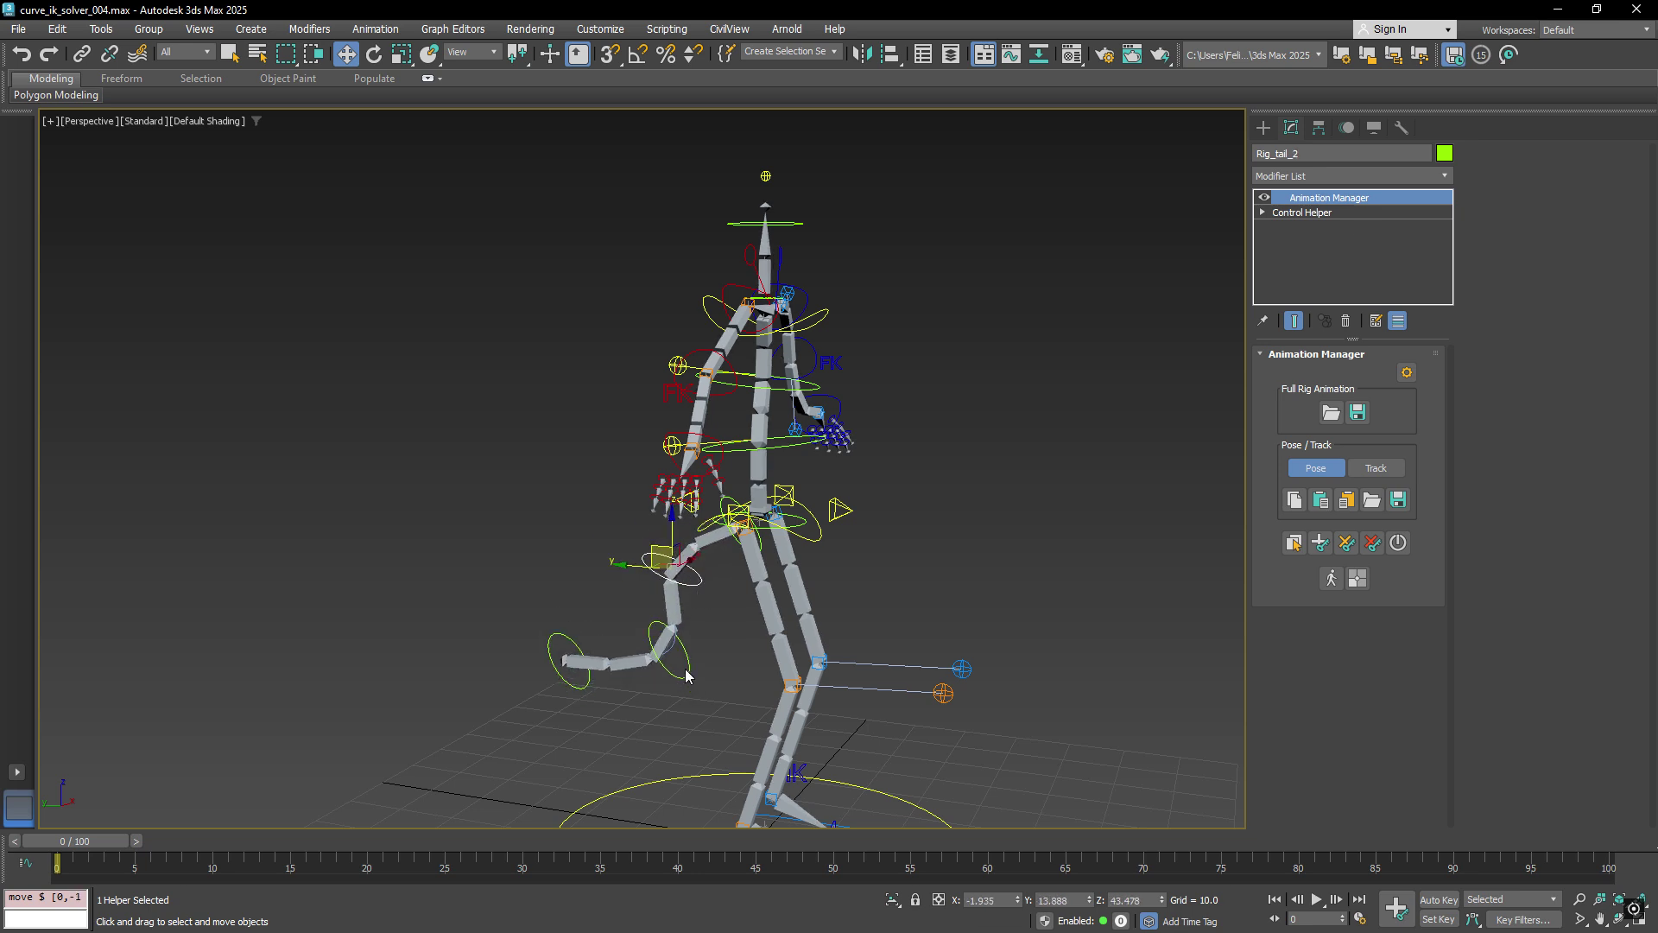
left_click_drag(681, 665, 615, 675)
middle_click_drag(837, 541, 810, 556, "alt")
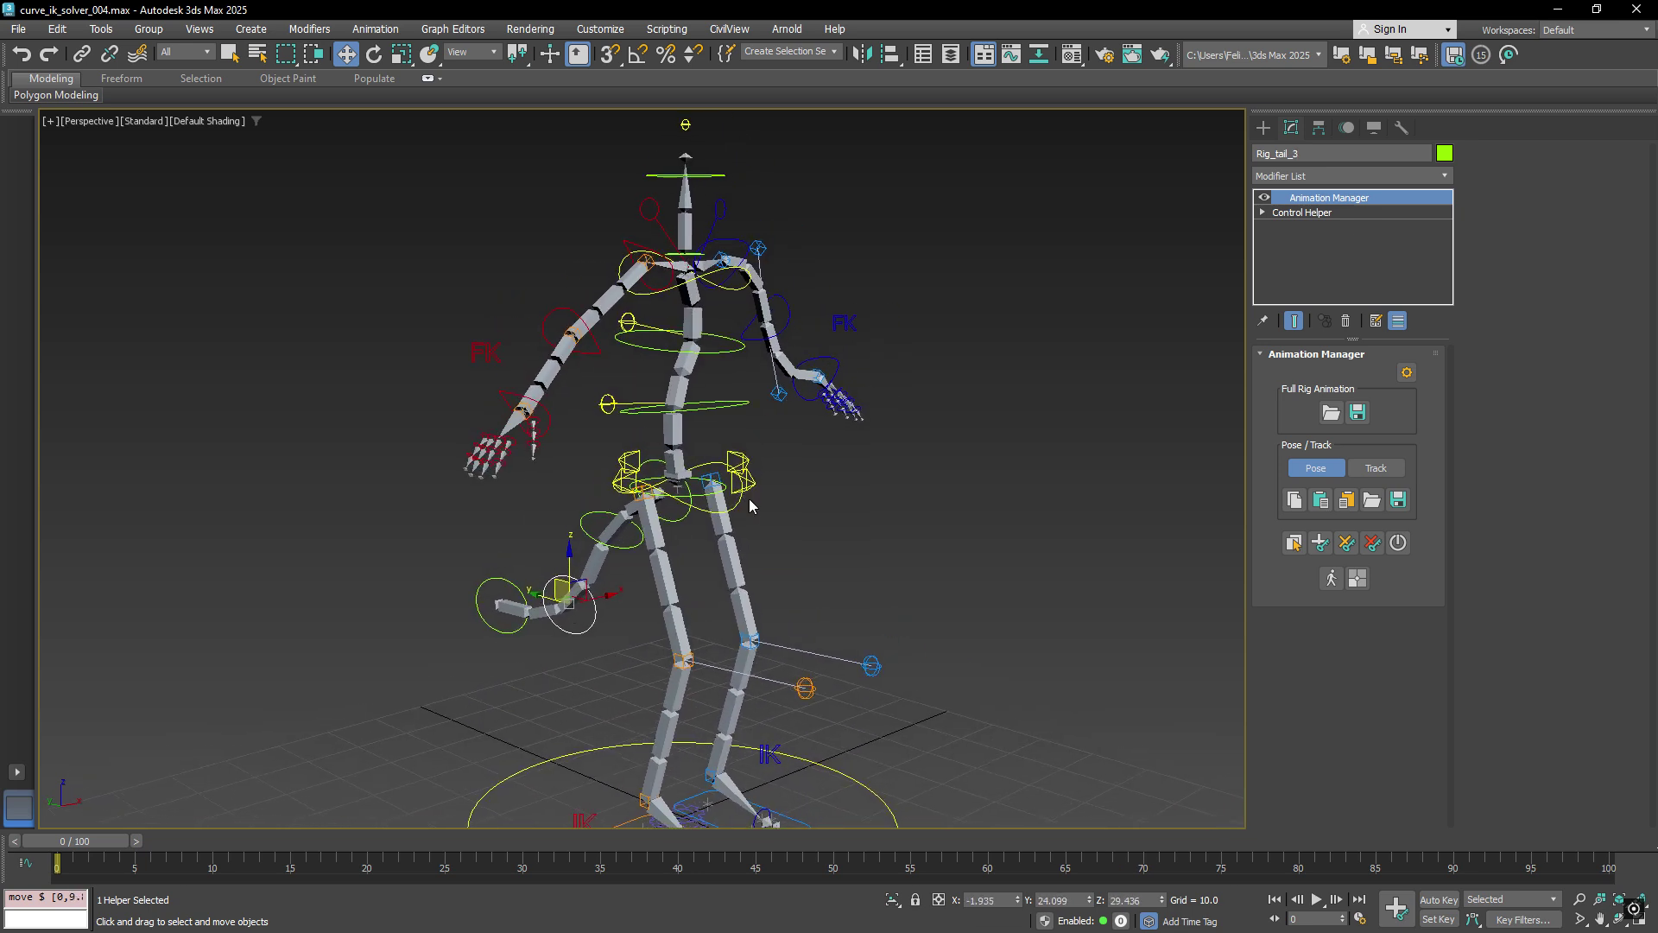